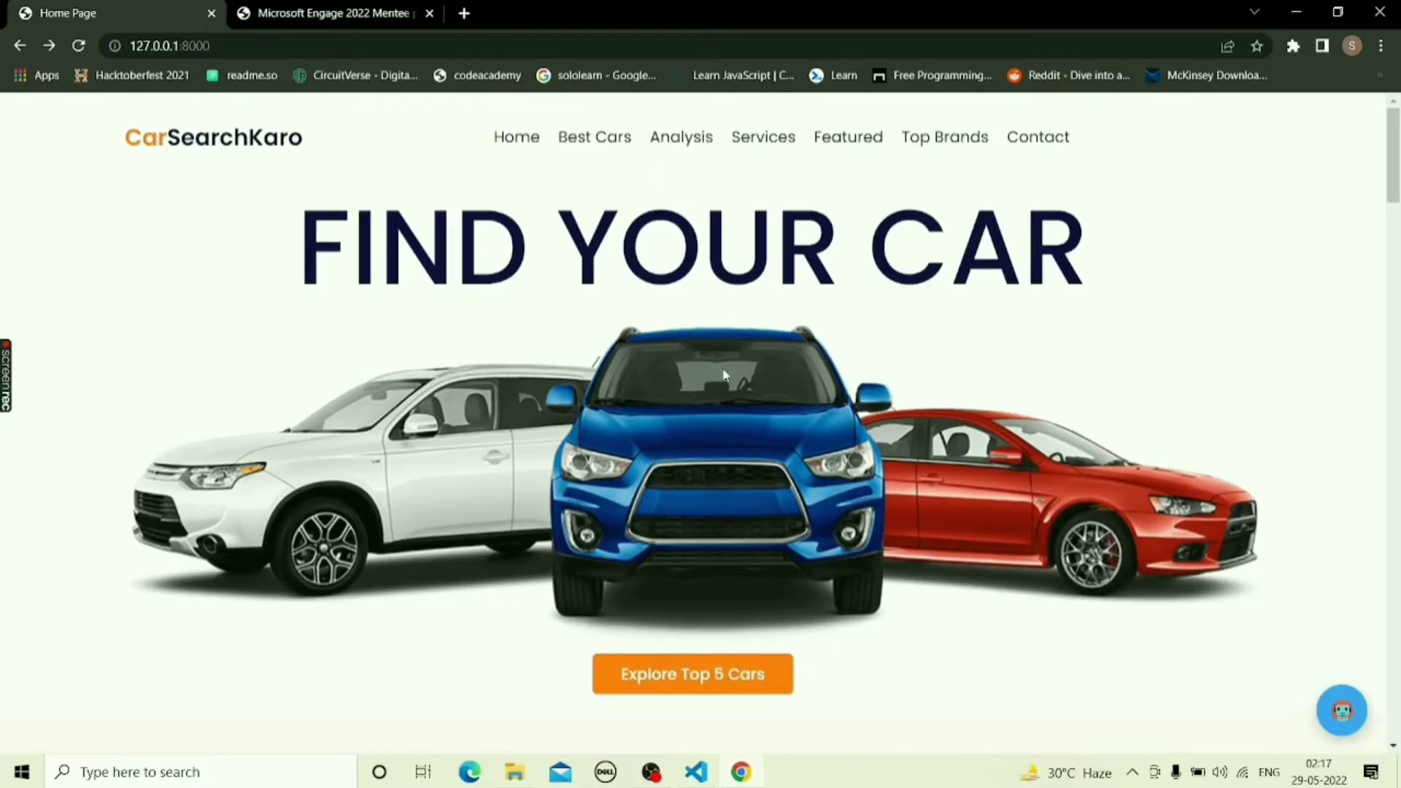
Swipe the Best Cars carousel past the Volvo XC90 to the Jeep Wrangler, then show Analysis Queries
click(594, 137)
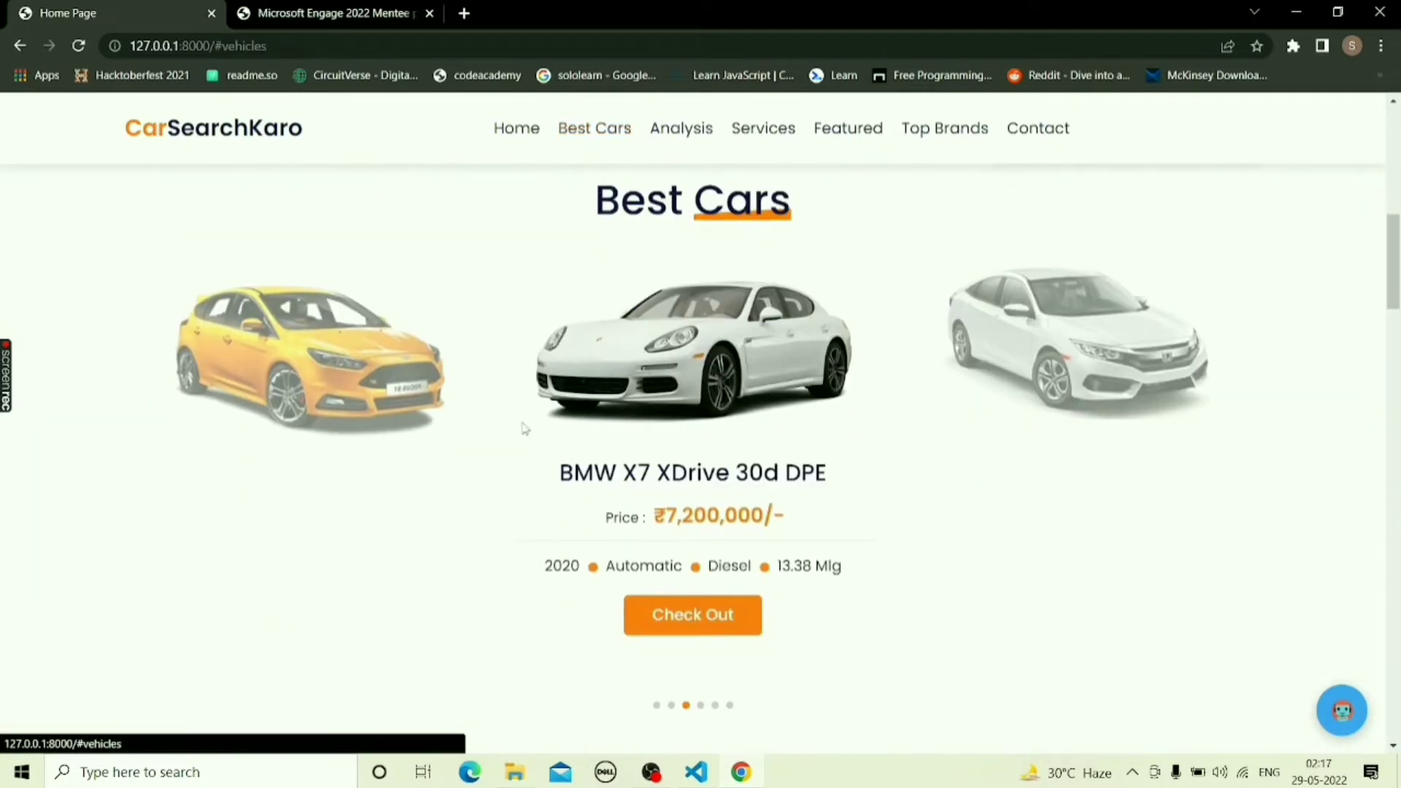
drag(727, 350, 504, 350)
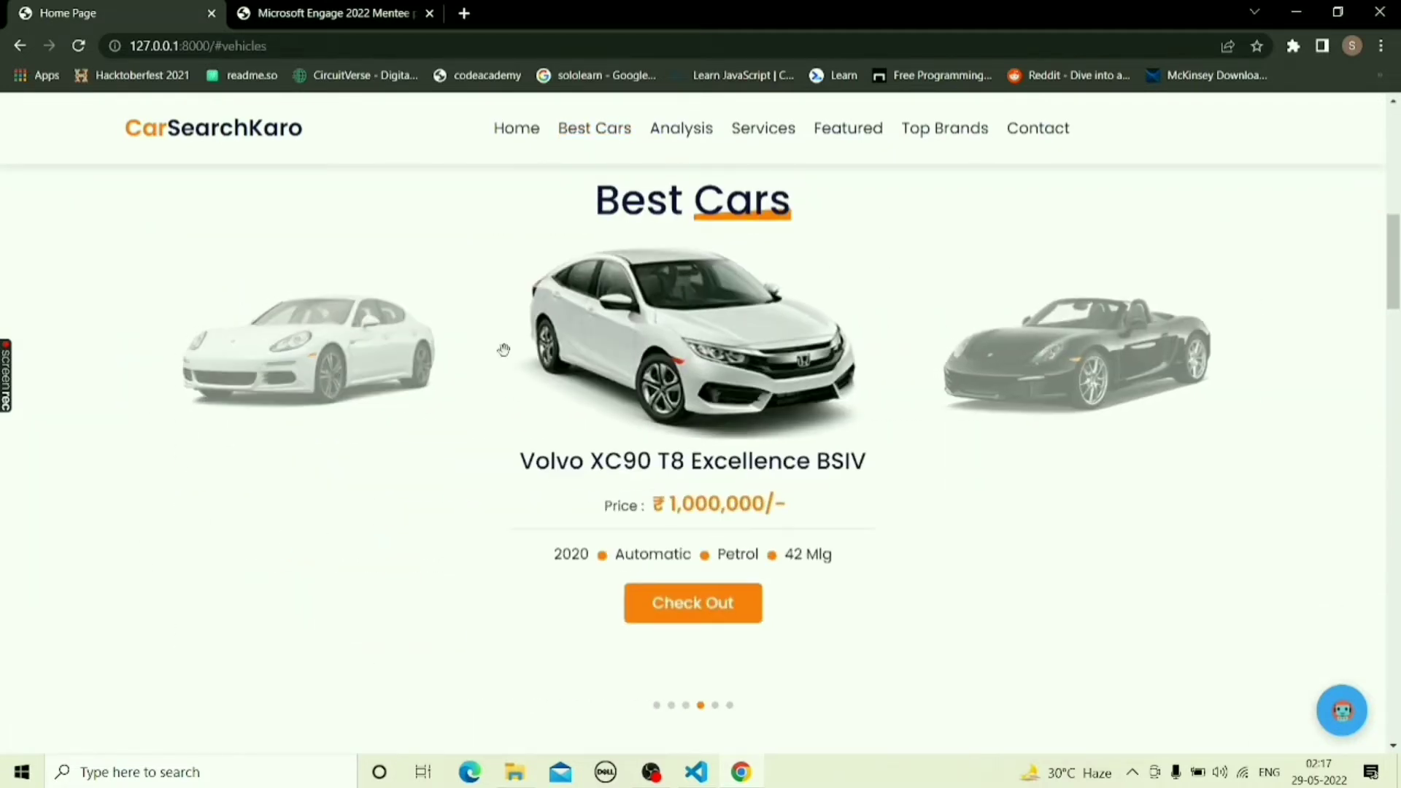
drag(742, 346, 222, 396)
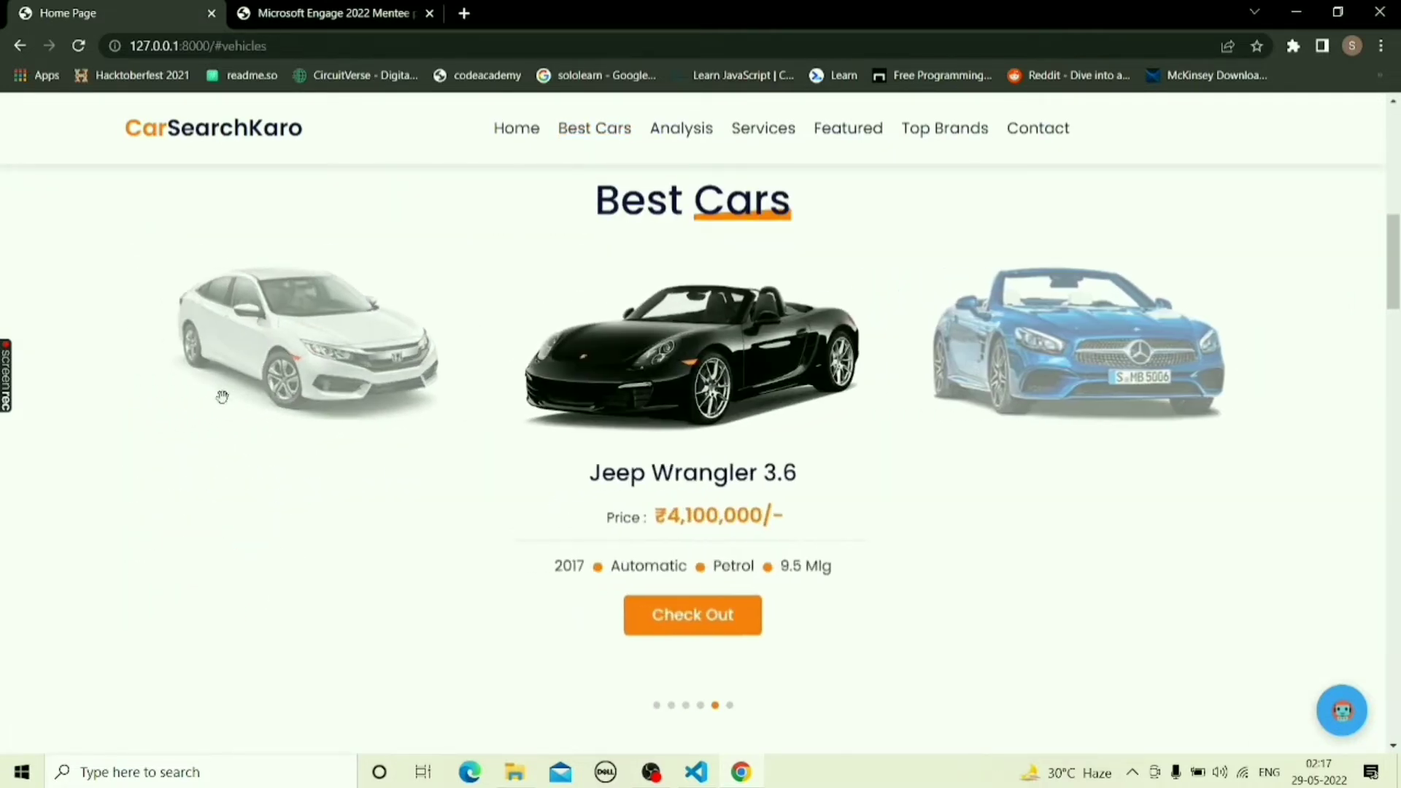
click(682, 131)
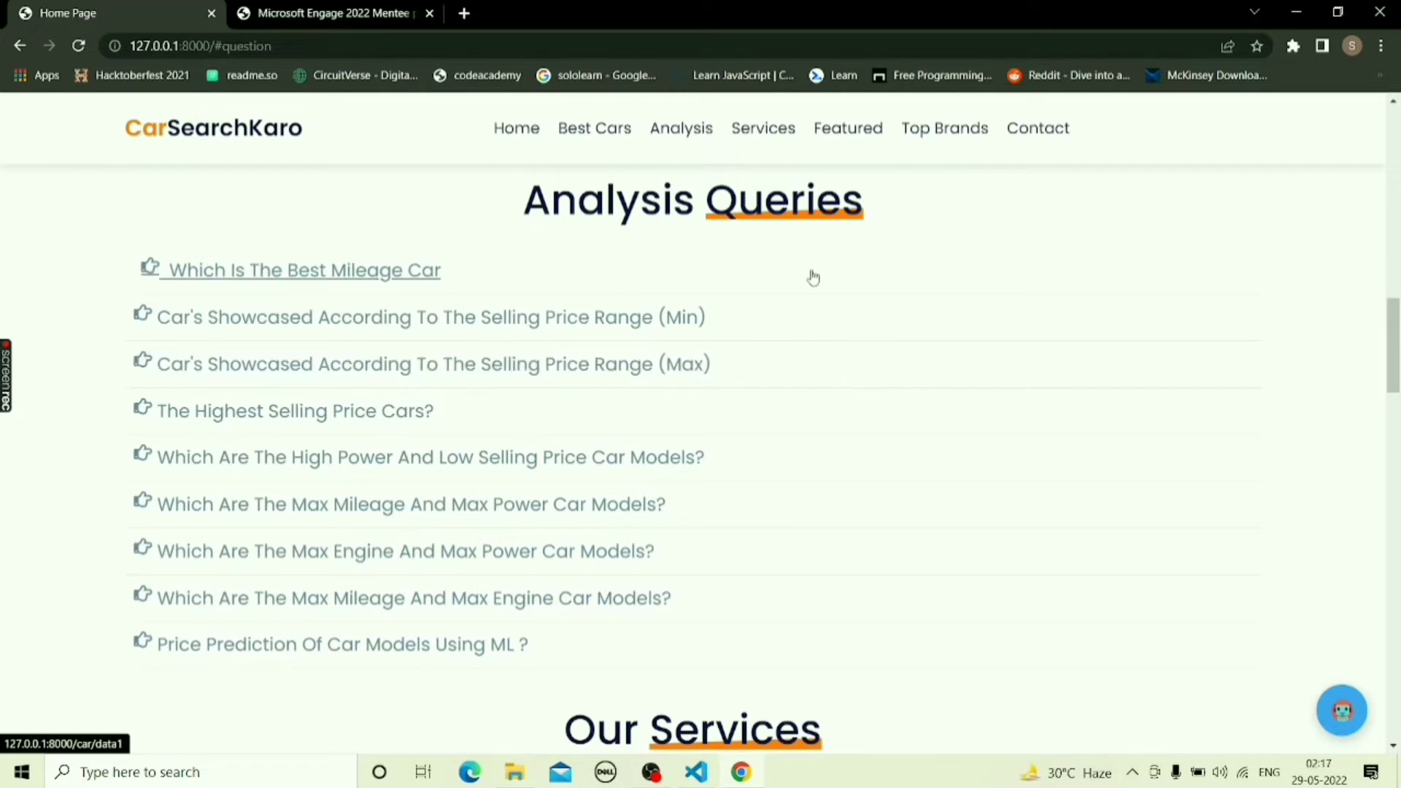
click(264, 274)
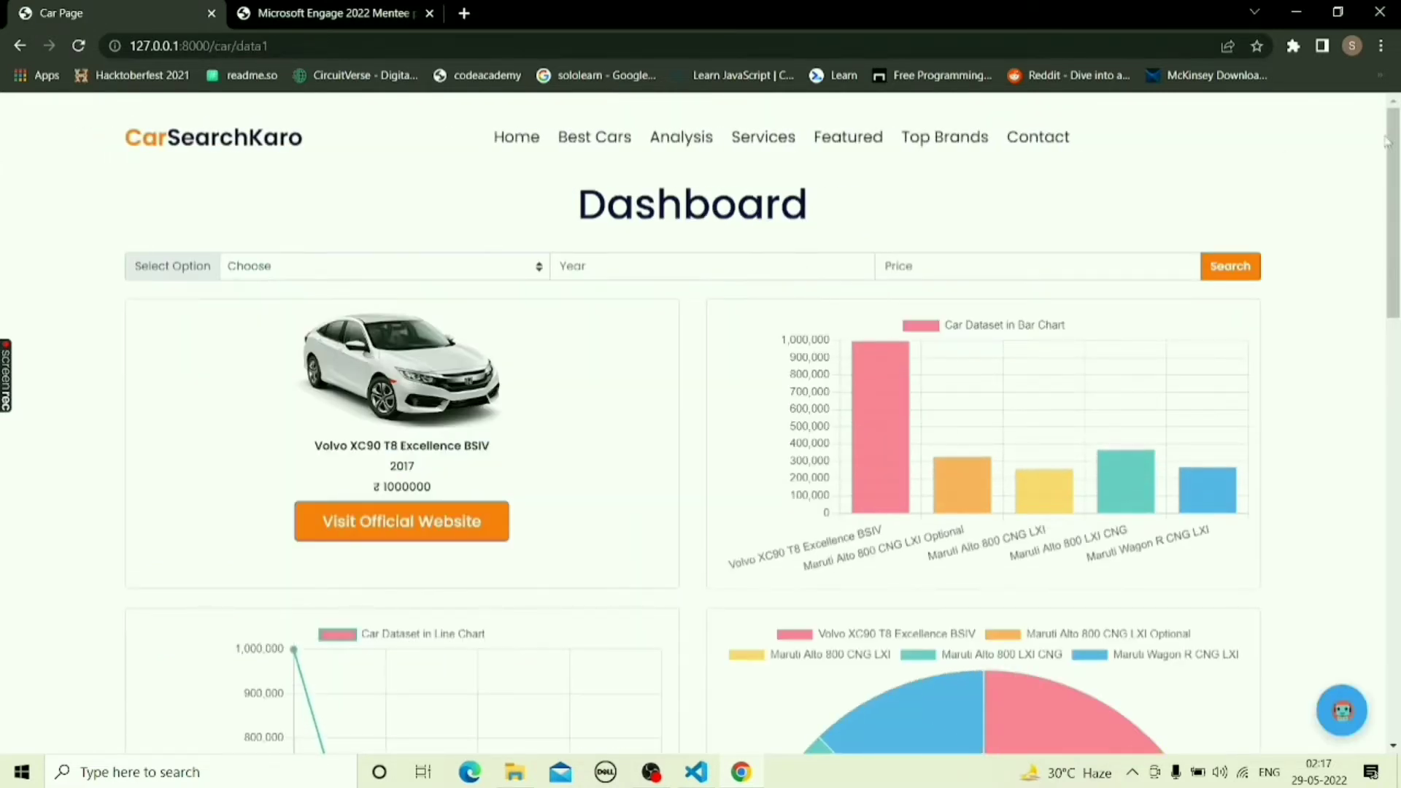
drag(1393, 159, 1393, 305)
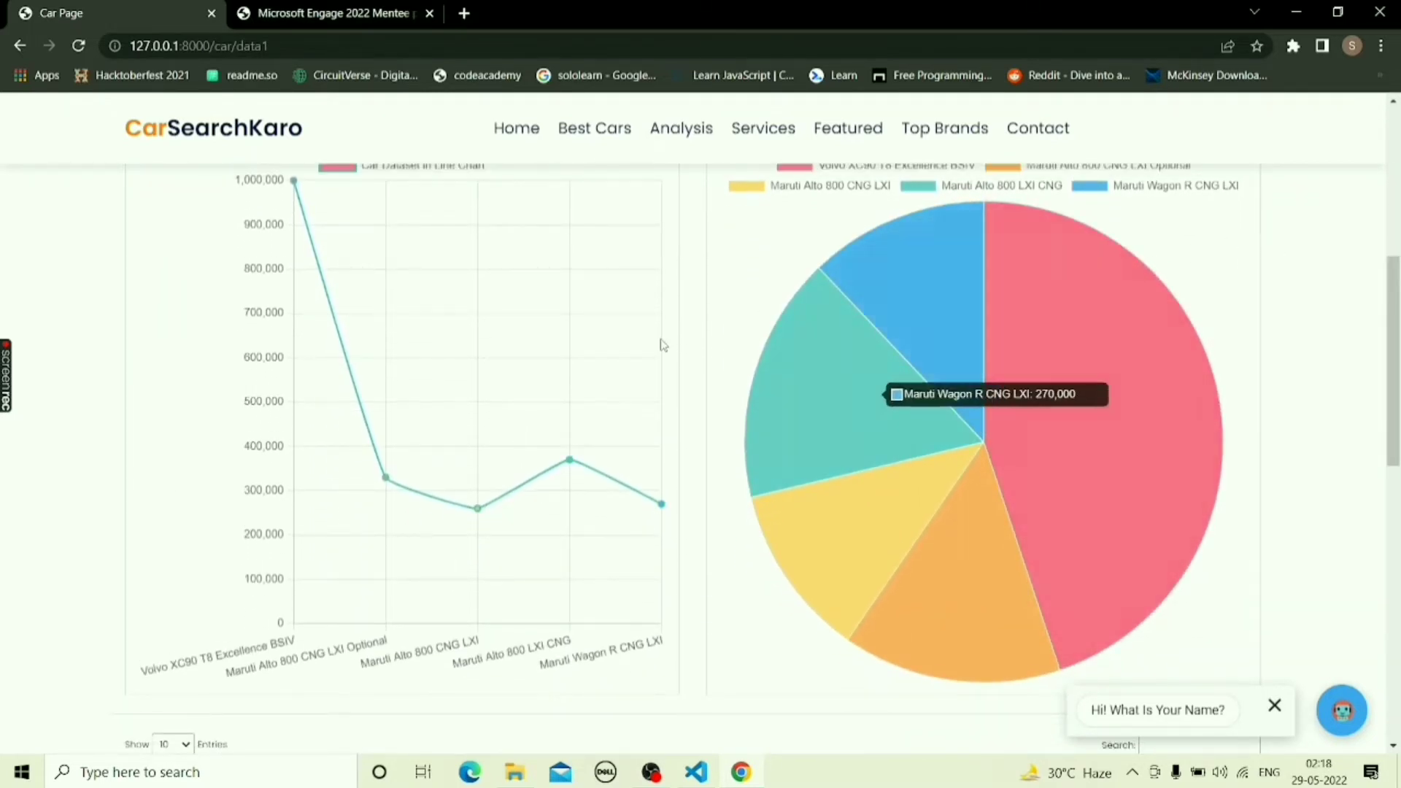
scroll(1095, 401, up, 5)
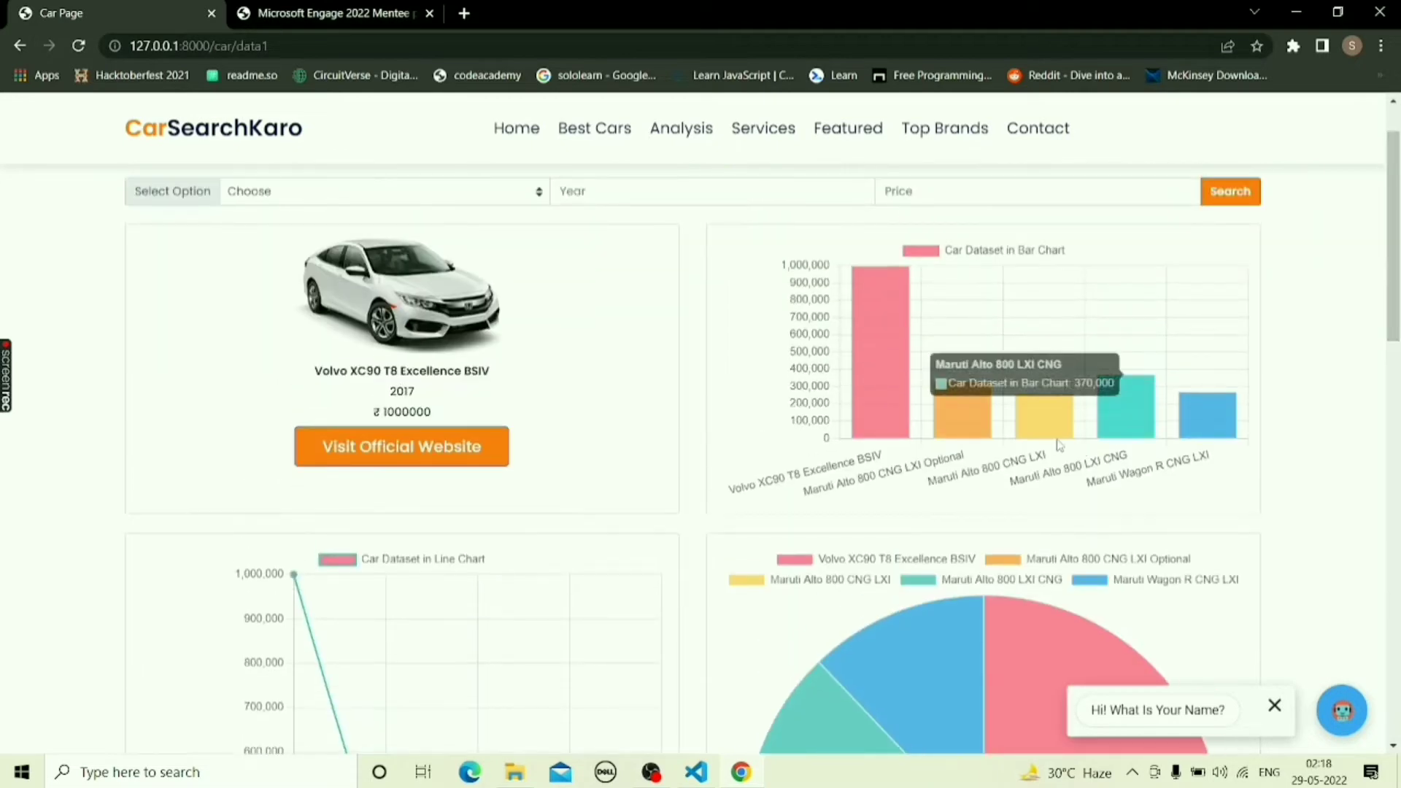
scroll(1348, 543, down, 10)
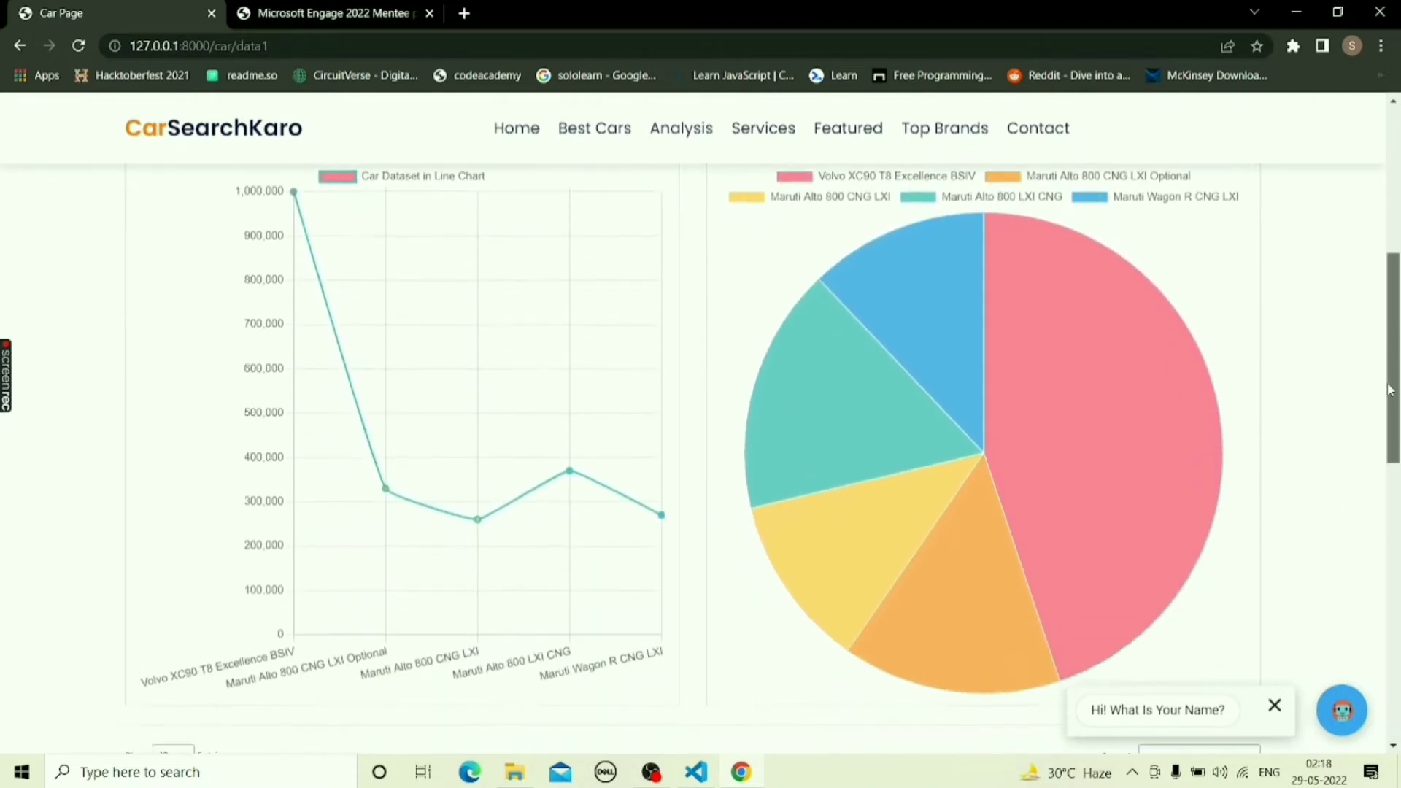
scroll(1348, 551, down, 1)
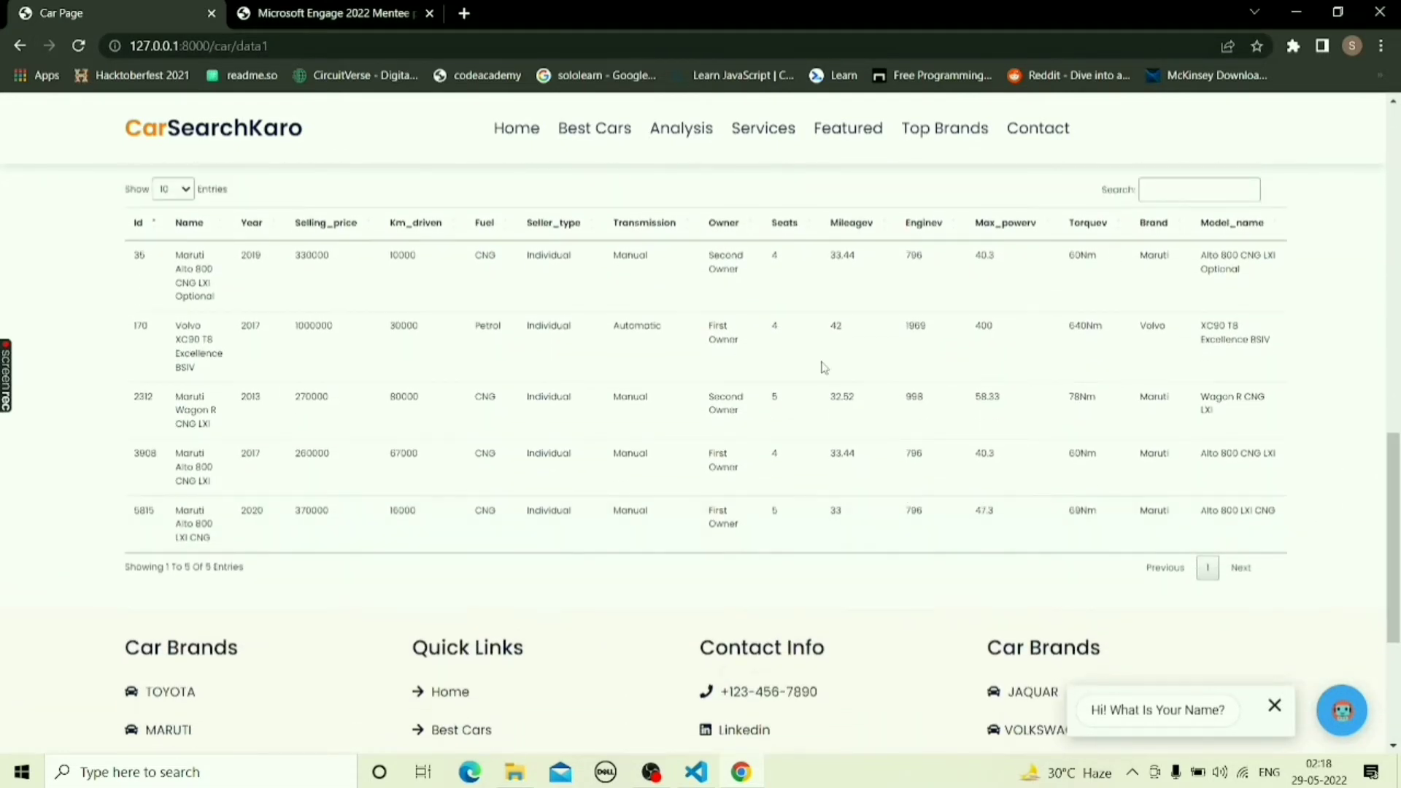
scroll(853, 251, up, 1)
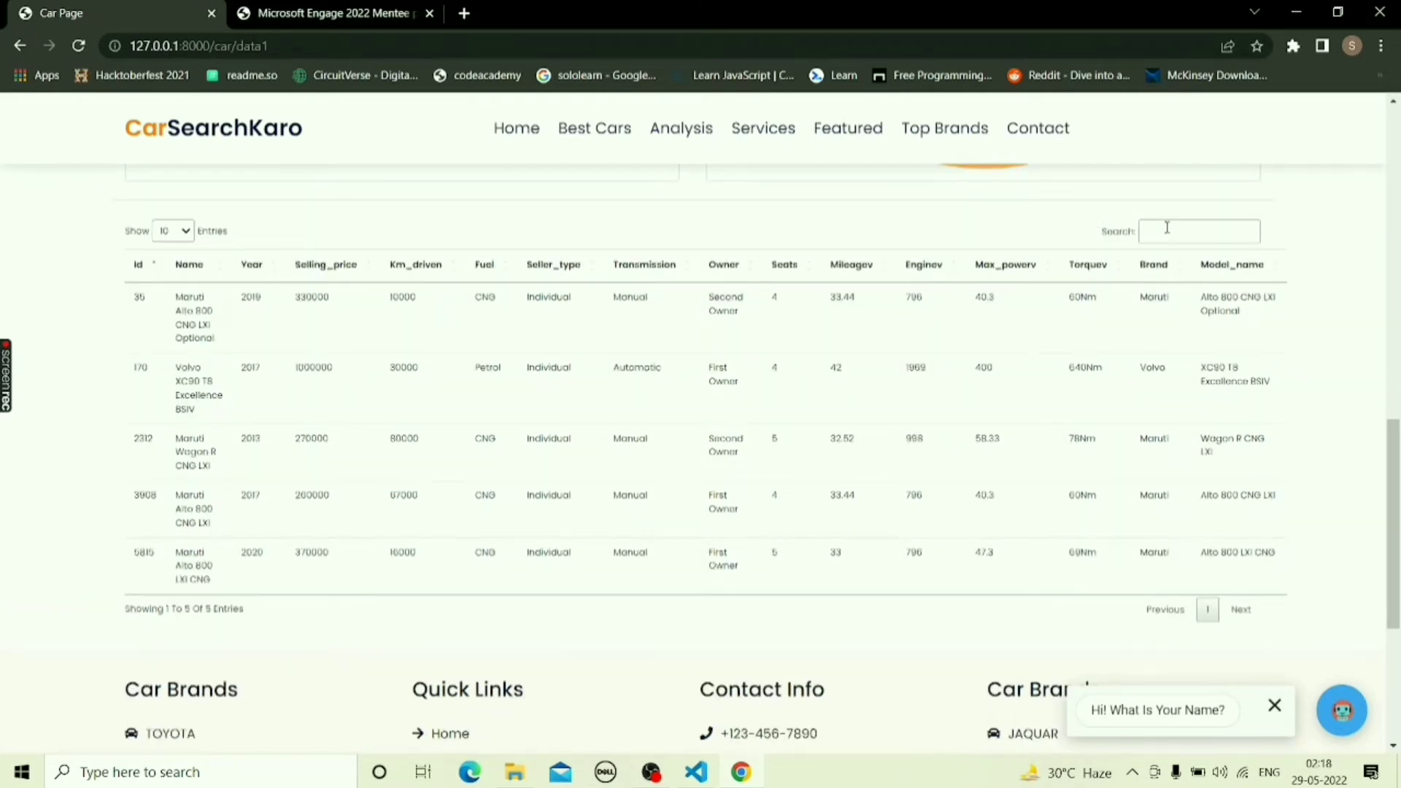
text(ng)
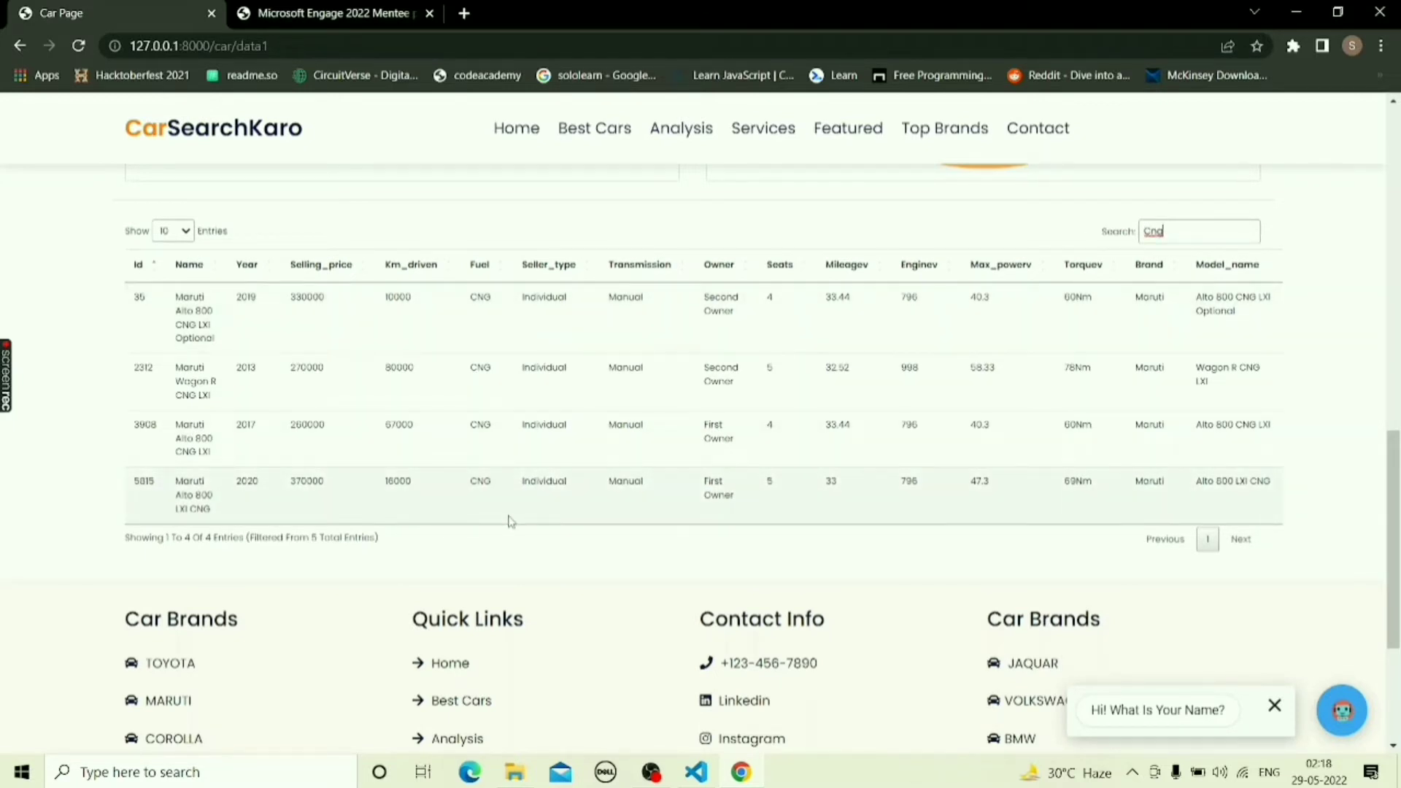
key(alt+Left)
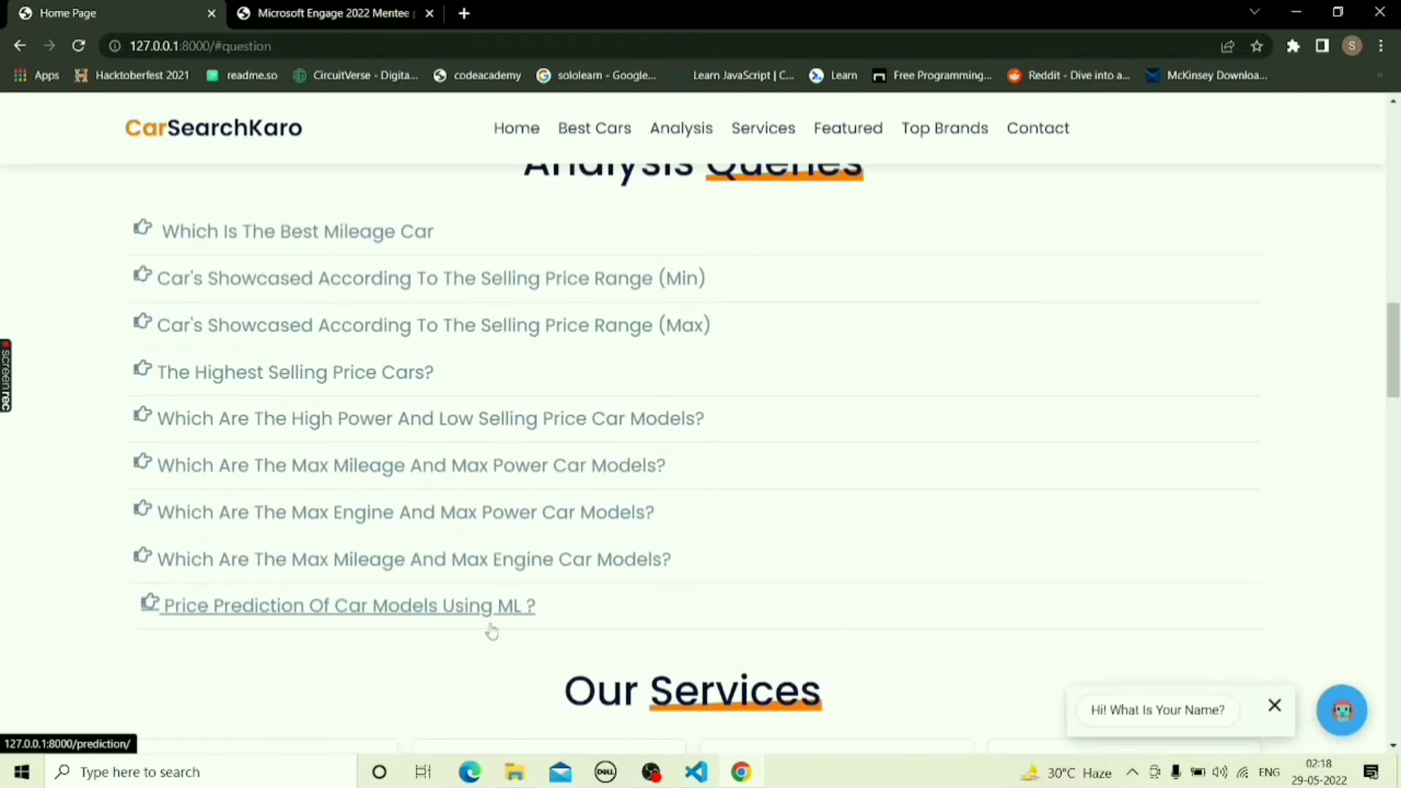
Open ML price prediction and enter Chevrolet, Manual, 4000 km driven and mileage 23
click(416, 609)
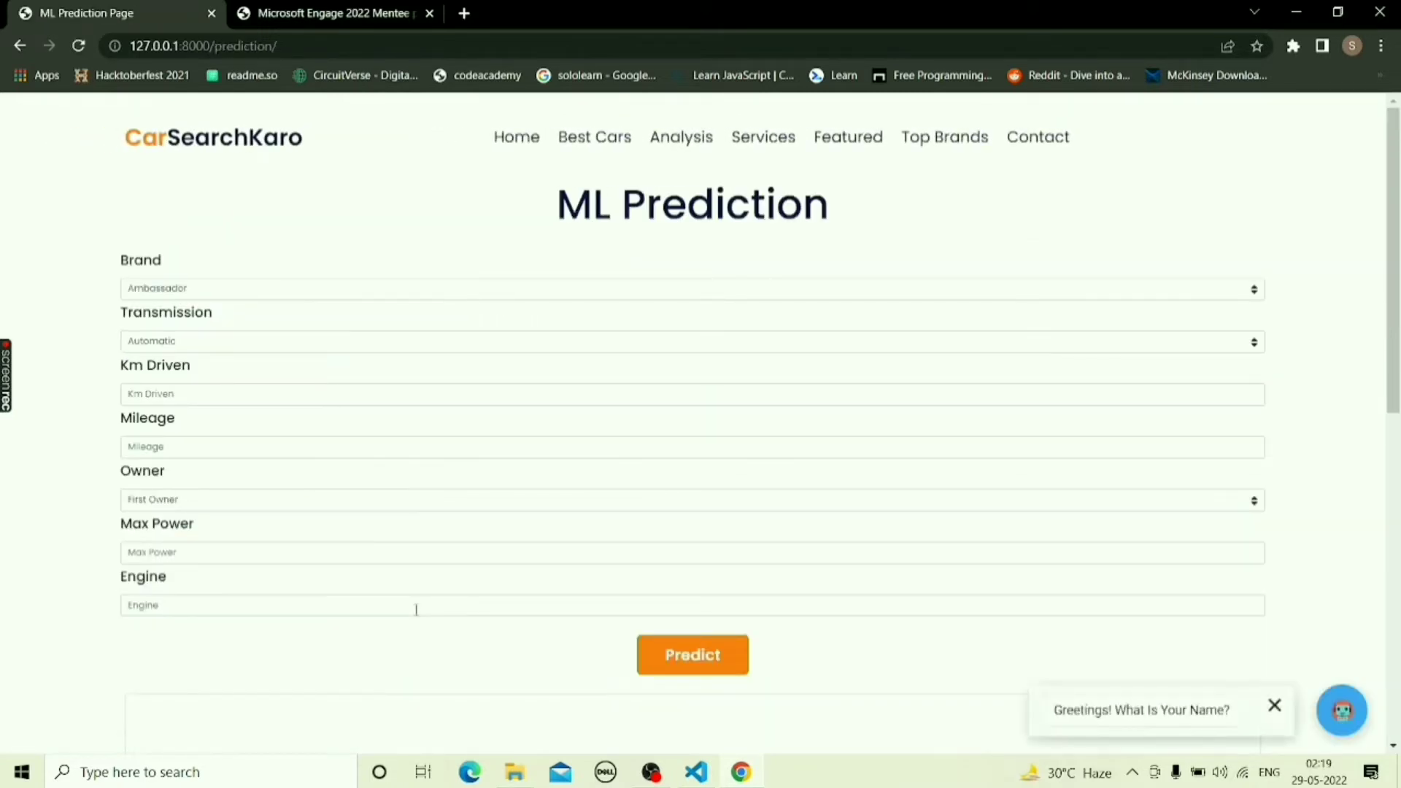
click(339, 293)
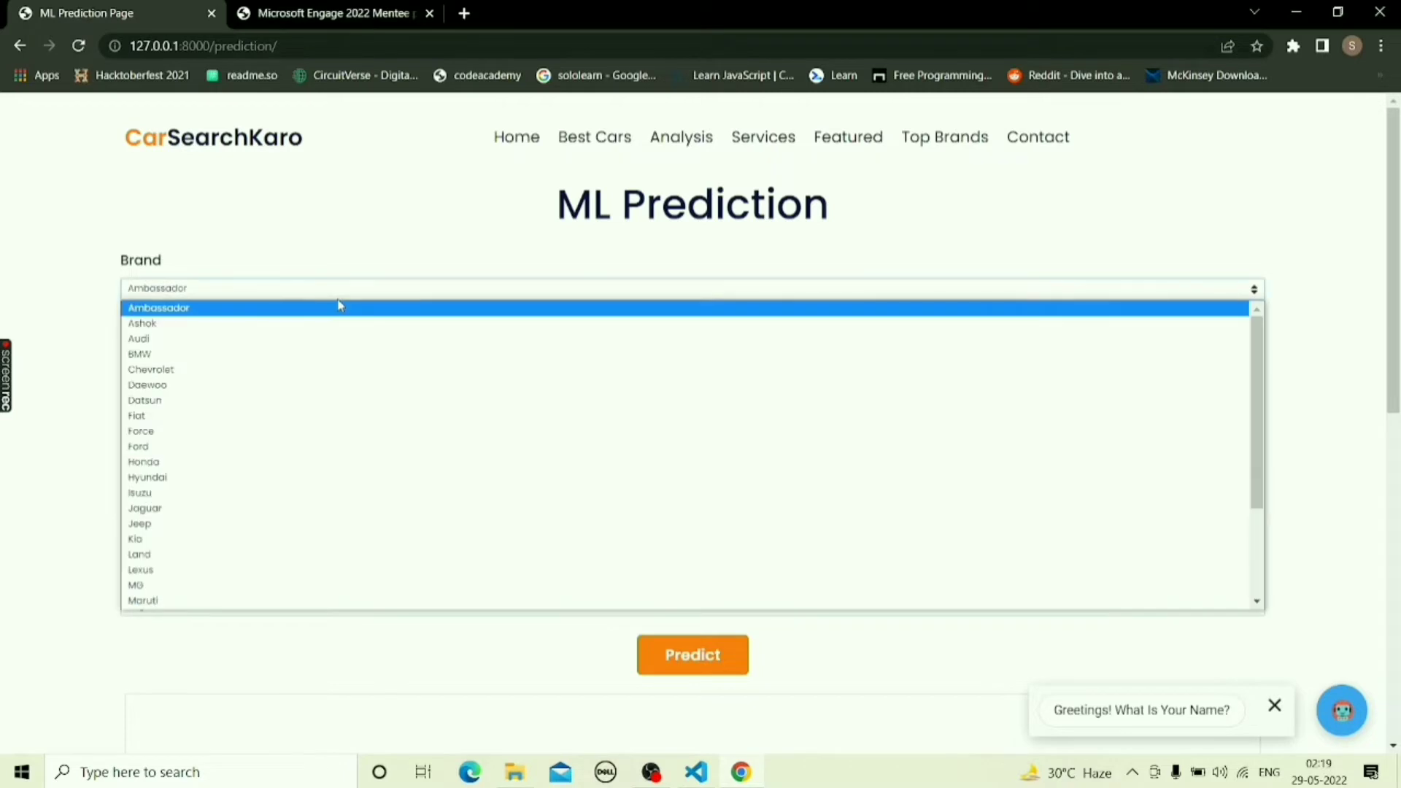
click(314, 374)
click(280, 345)
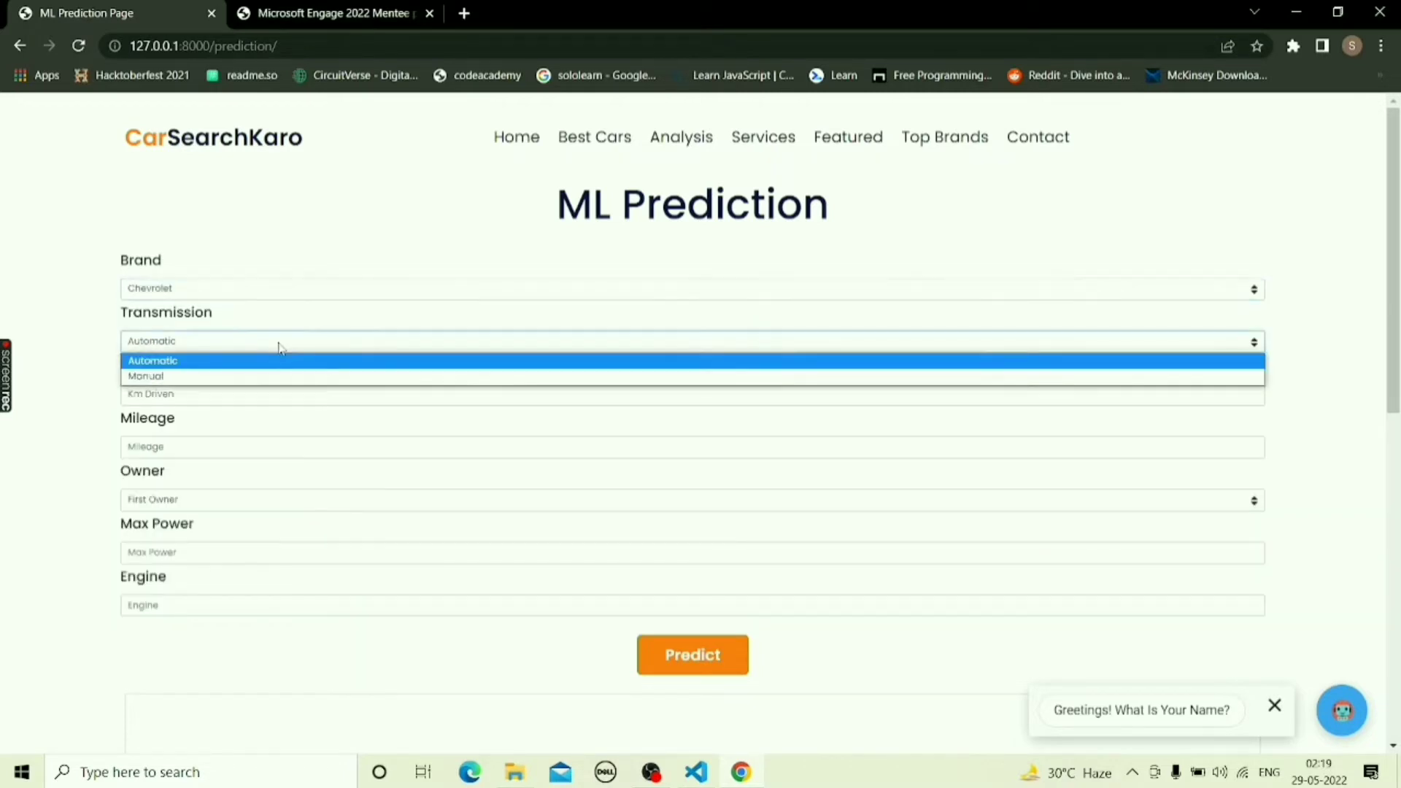
click(270, 375)
click(229, 400)
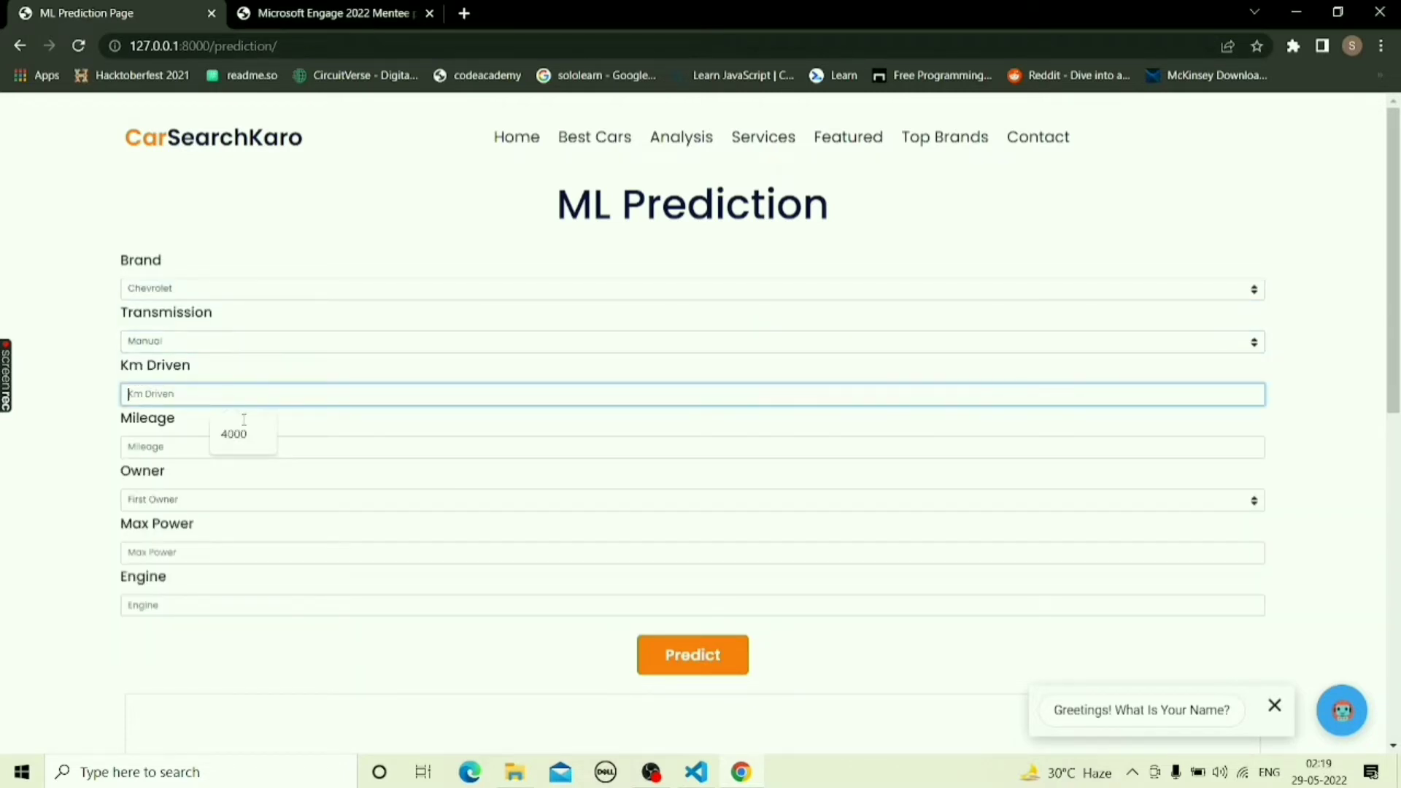
click(248, 438)
click(191, 445)
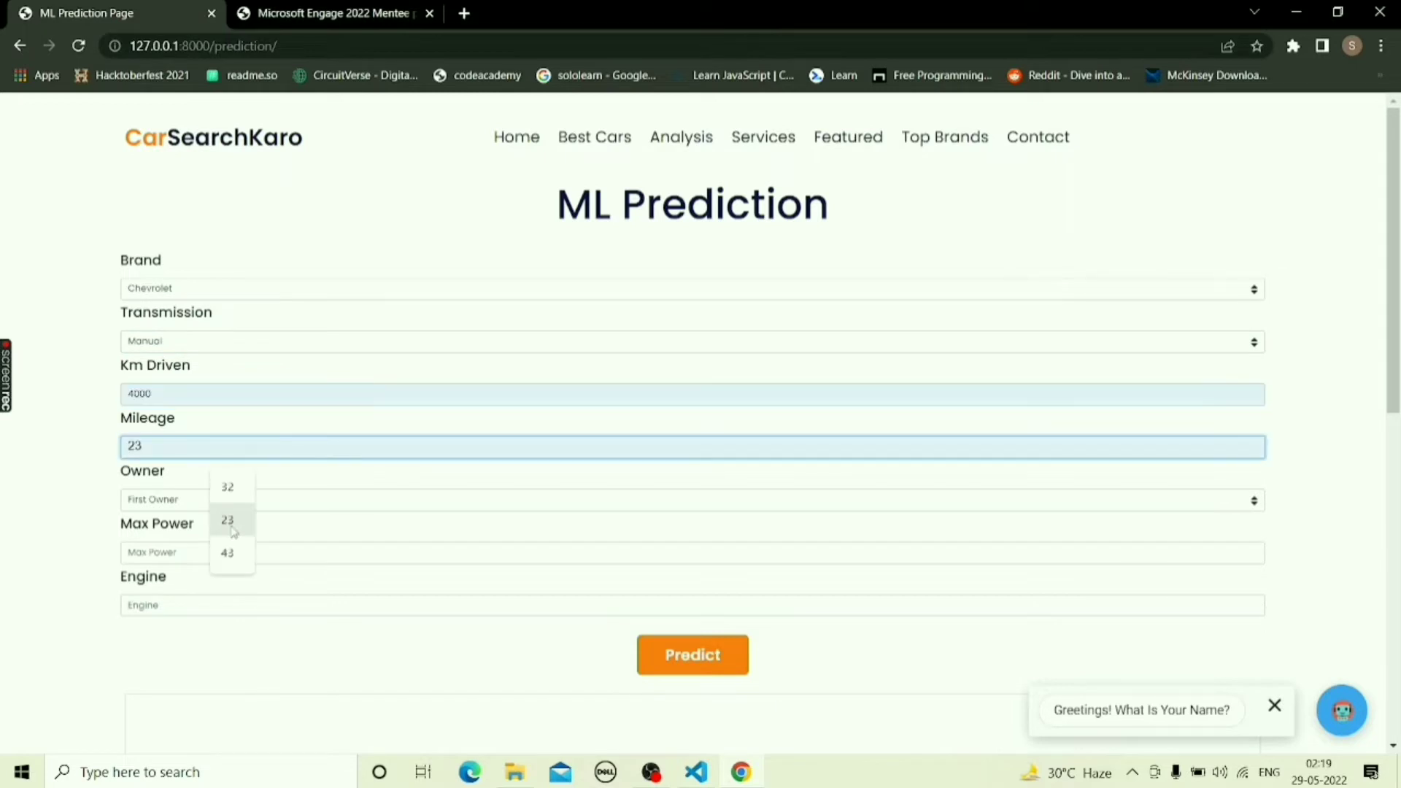
click(223, 517)
Set Third Owner, max power 3000, engine 200, predict the 6372570 price, then return to the home page
click(183, 503)
click(193, 541)
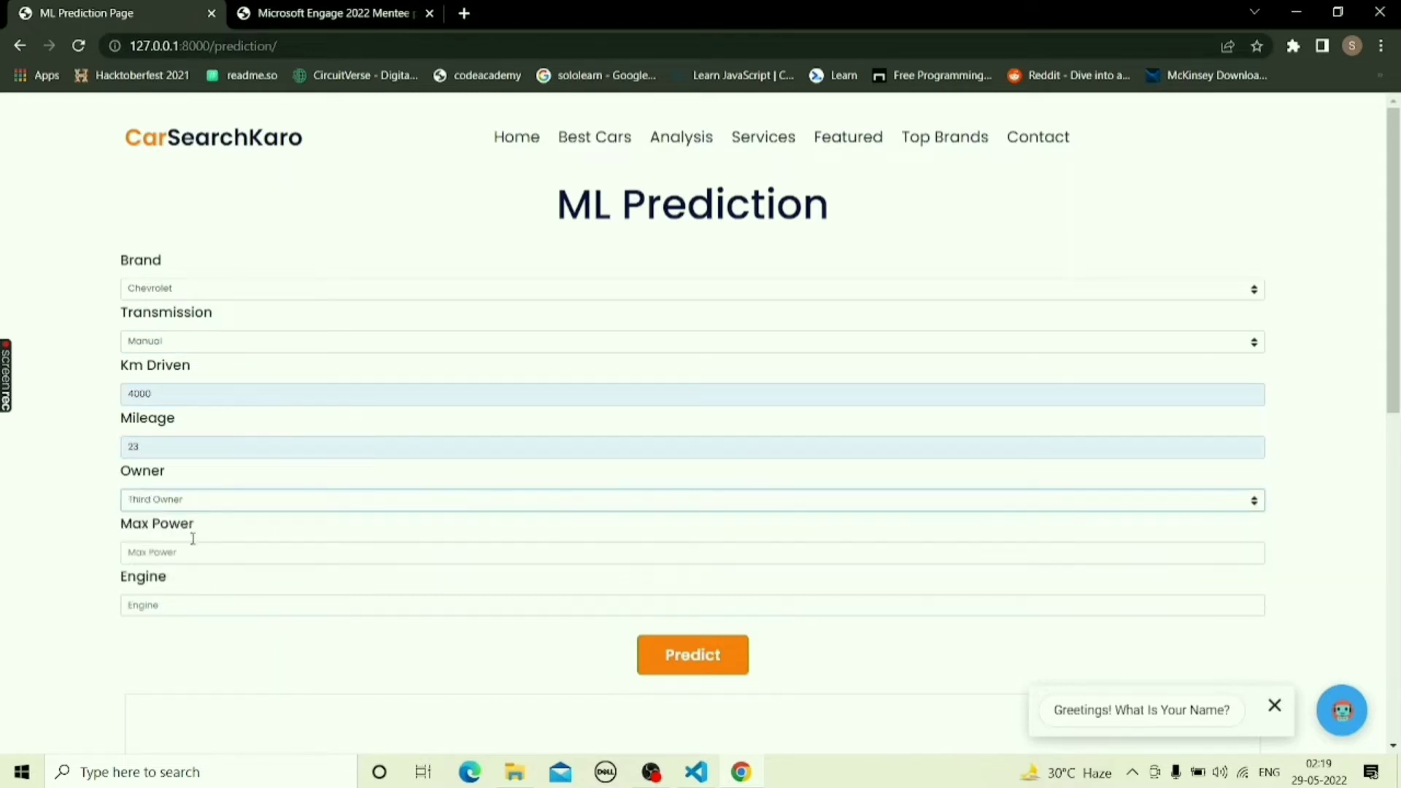
click(201, 558)
click(232, 591)
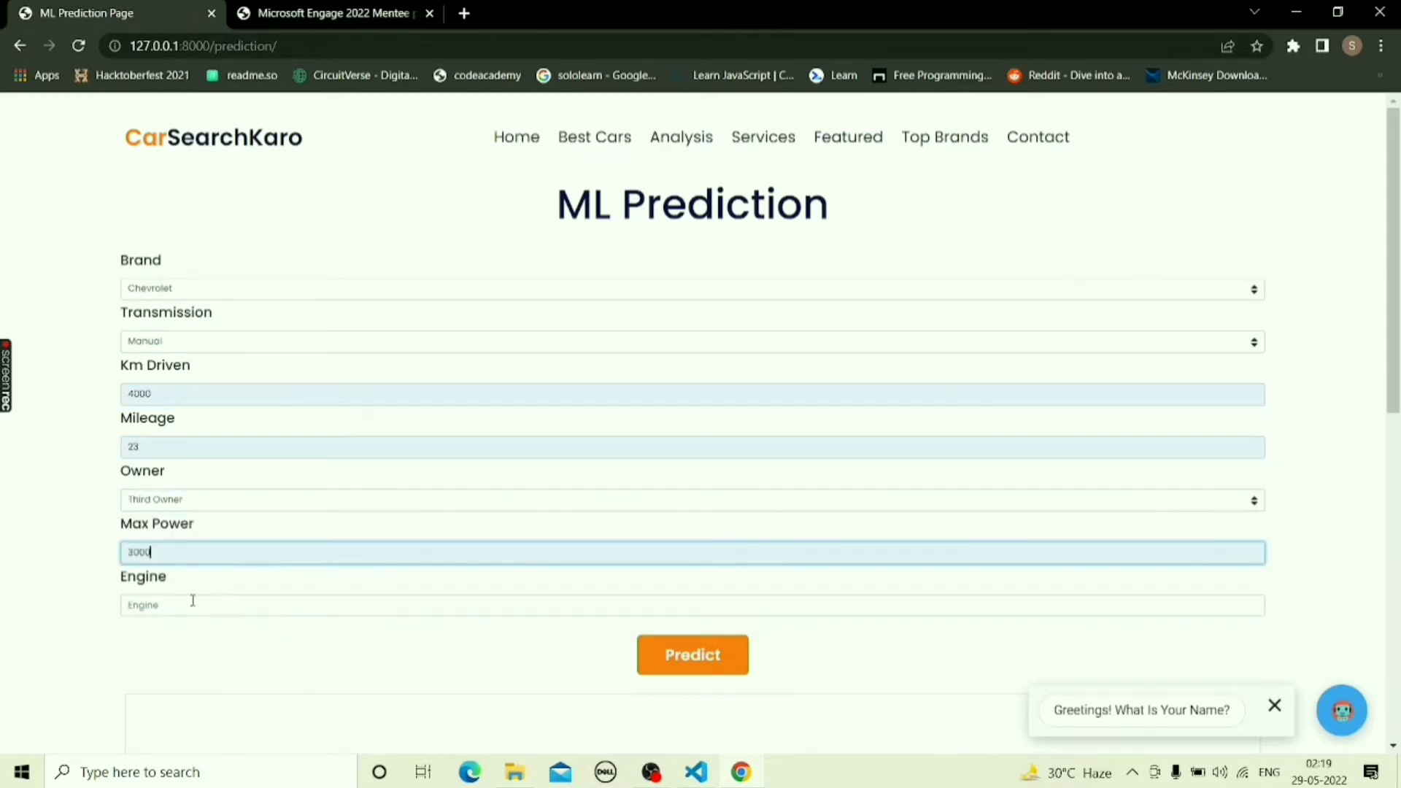
click(193, 602)
click(230, 646)
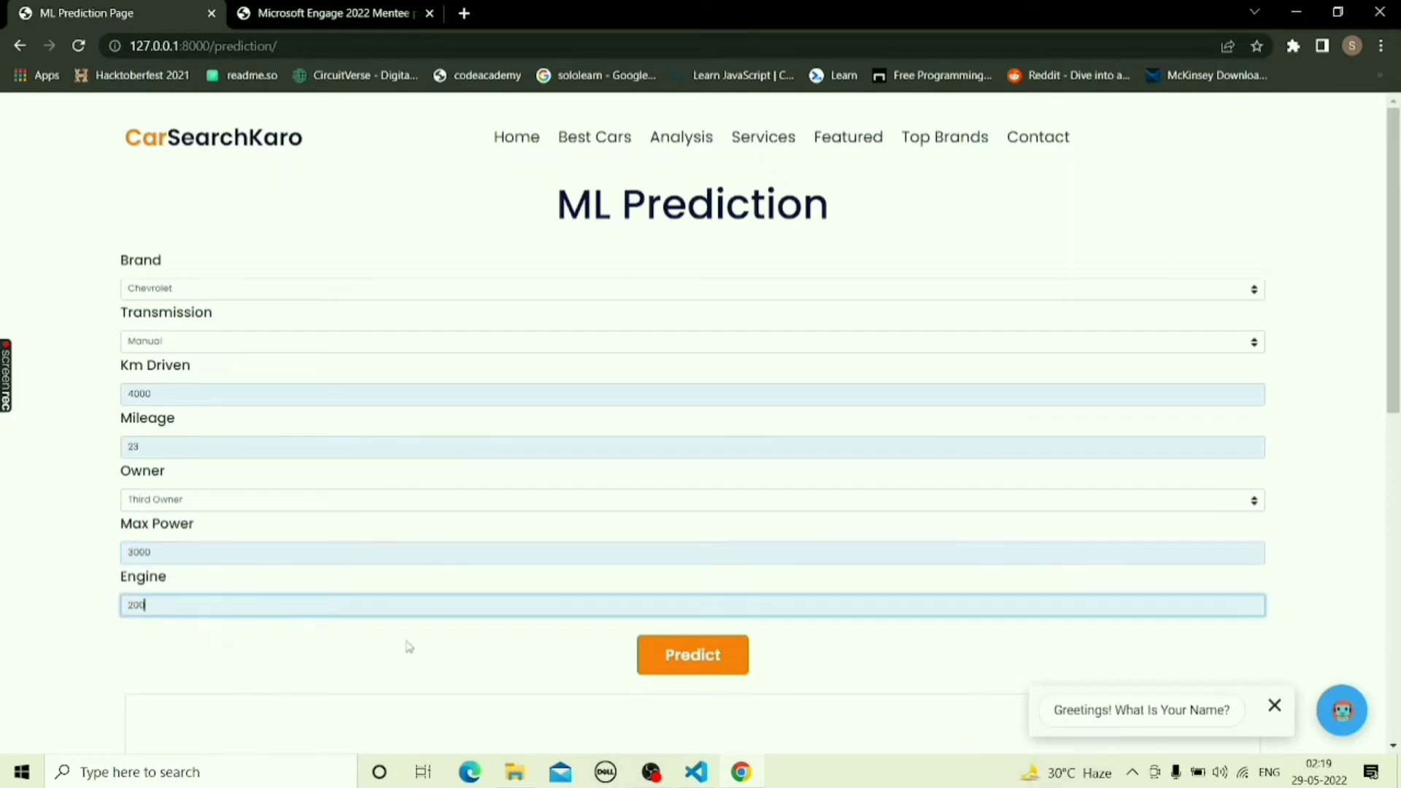
click(686, 652)
scroll(686, 653, down, 1)
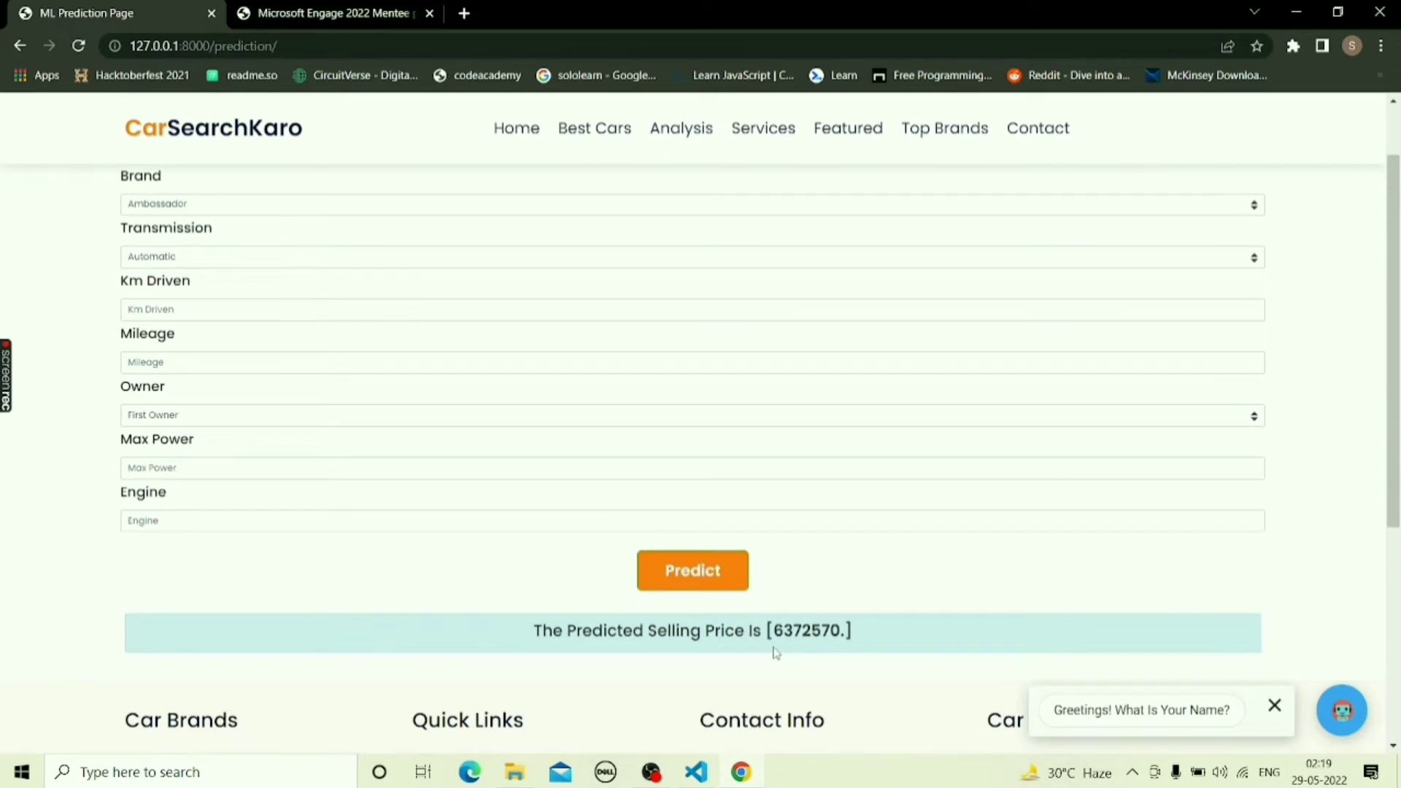
scroll(1383, 382, up, 1)
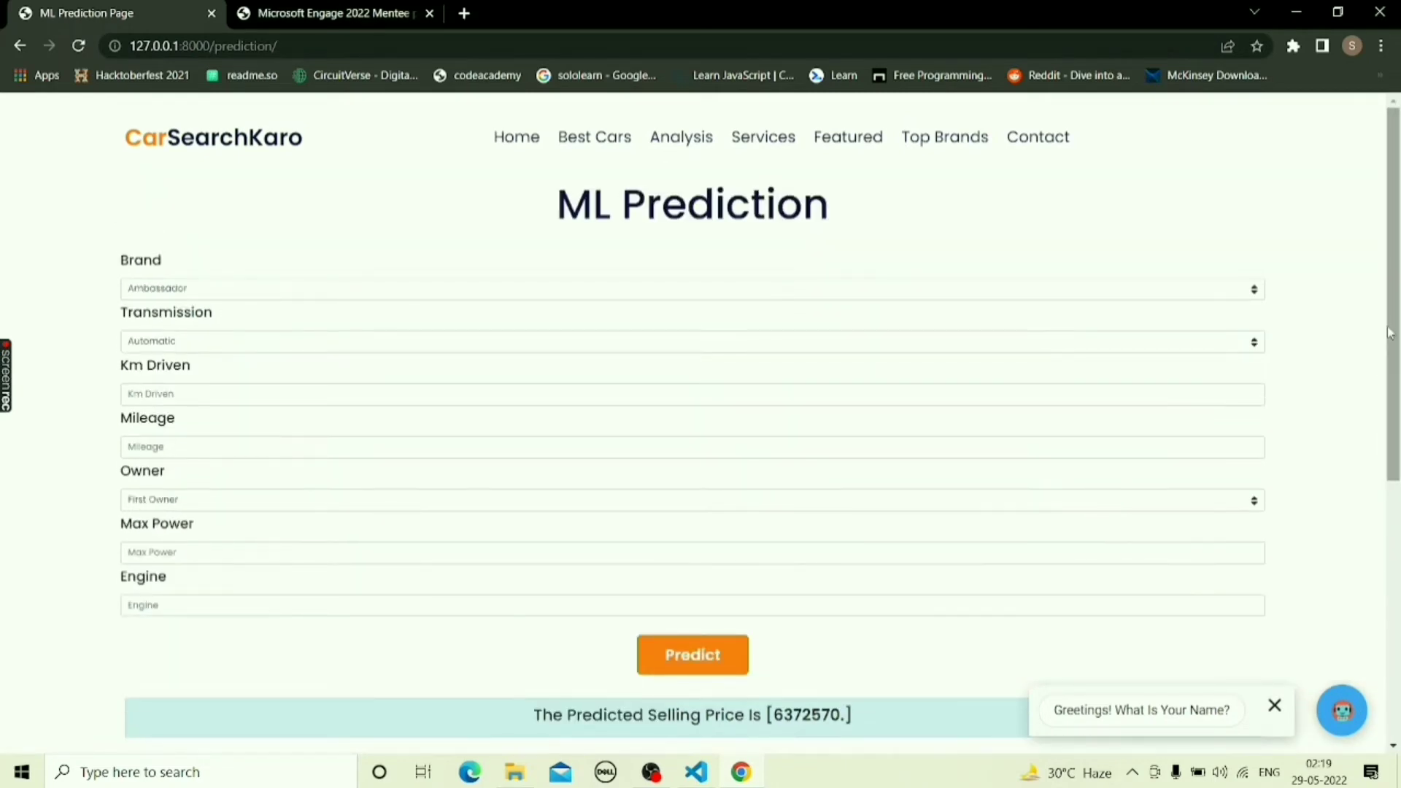
key(alt+Left)
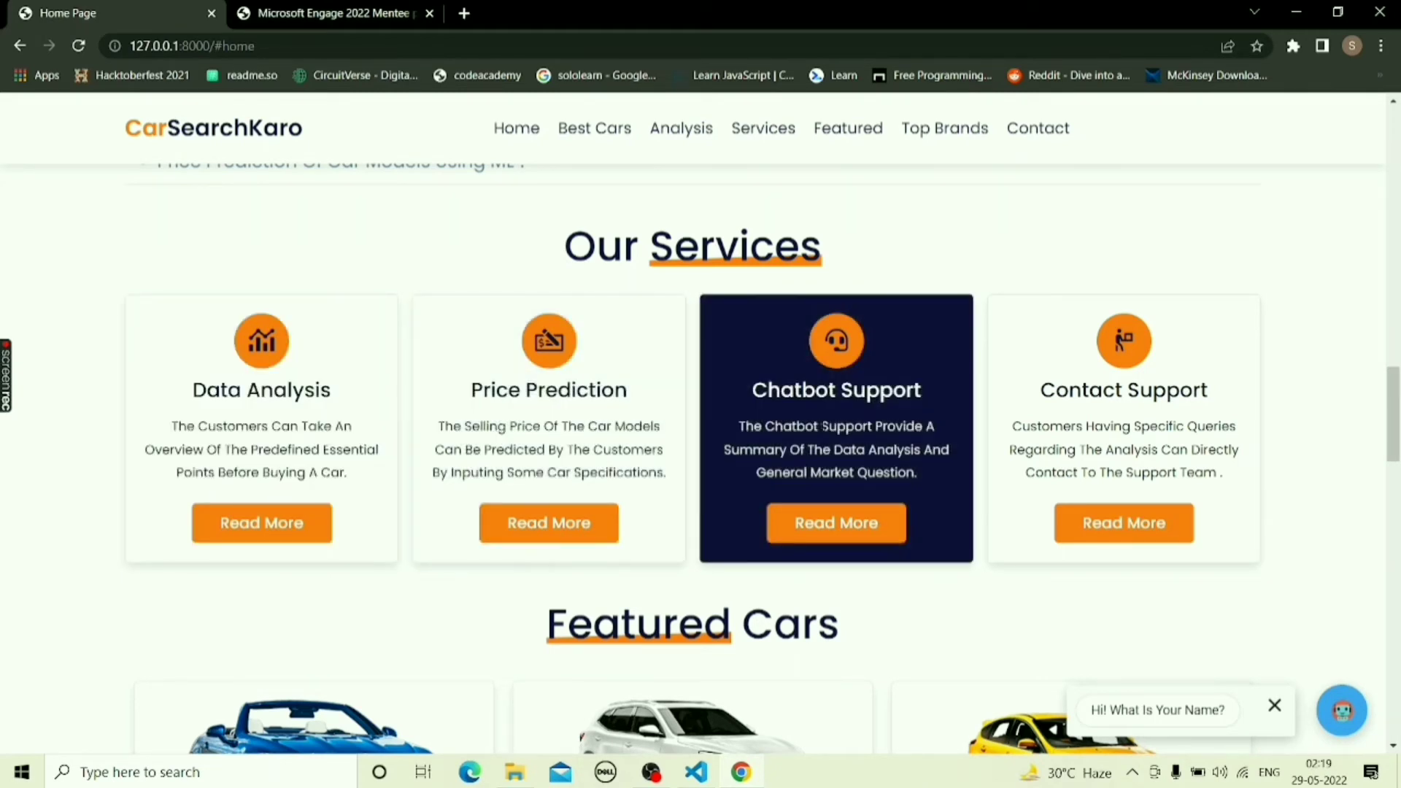
Open the chatbot, send your name, and enter 'start' to begin its questions
click(1160, 709)
text(s)
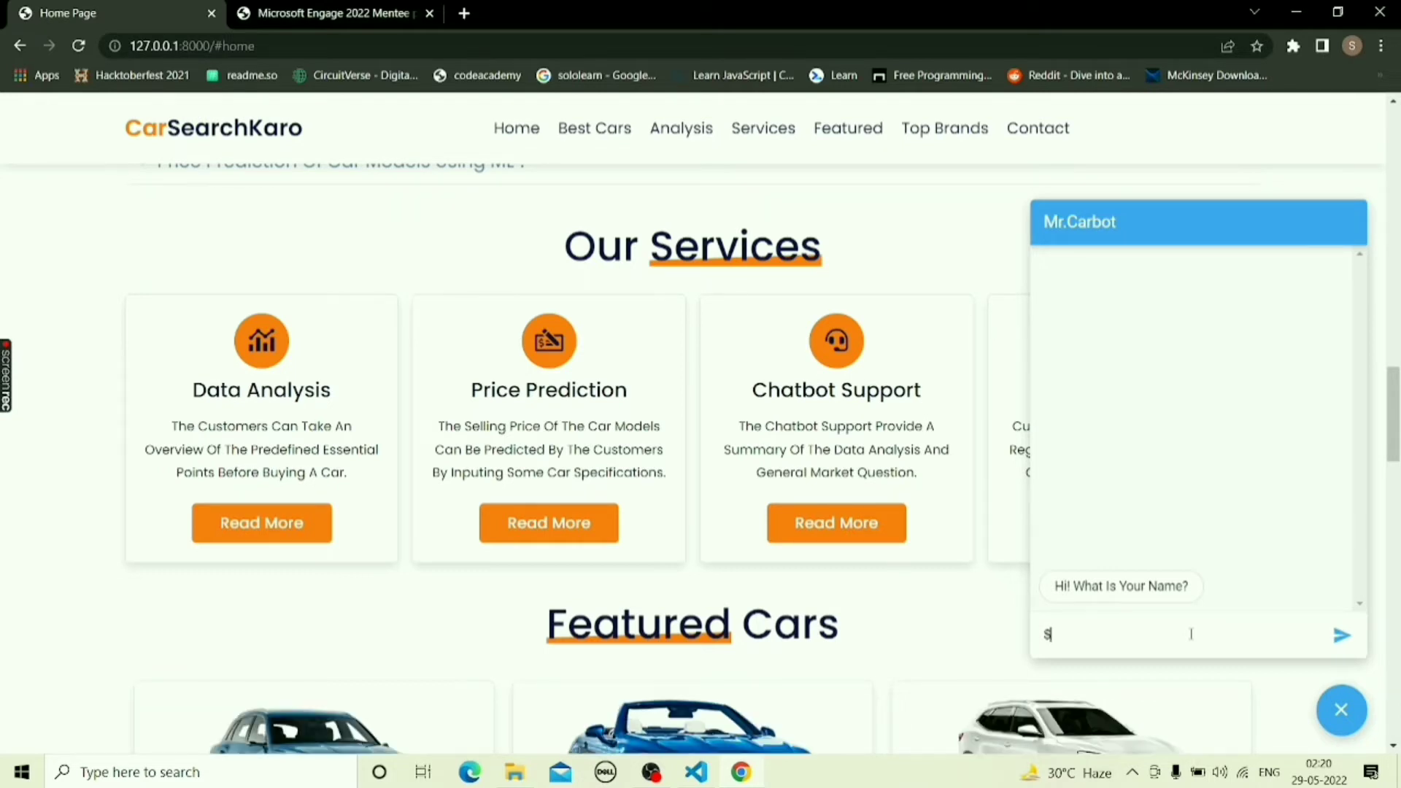
text(hruti)
key(Return)
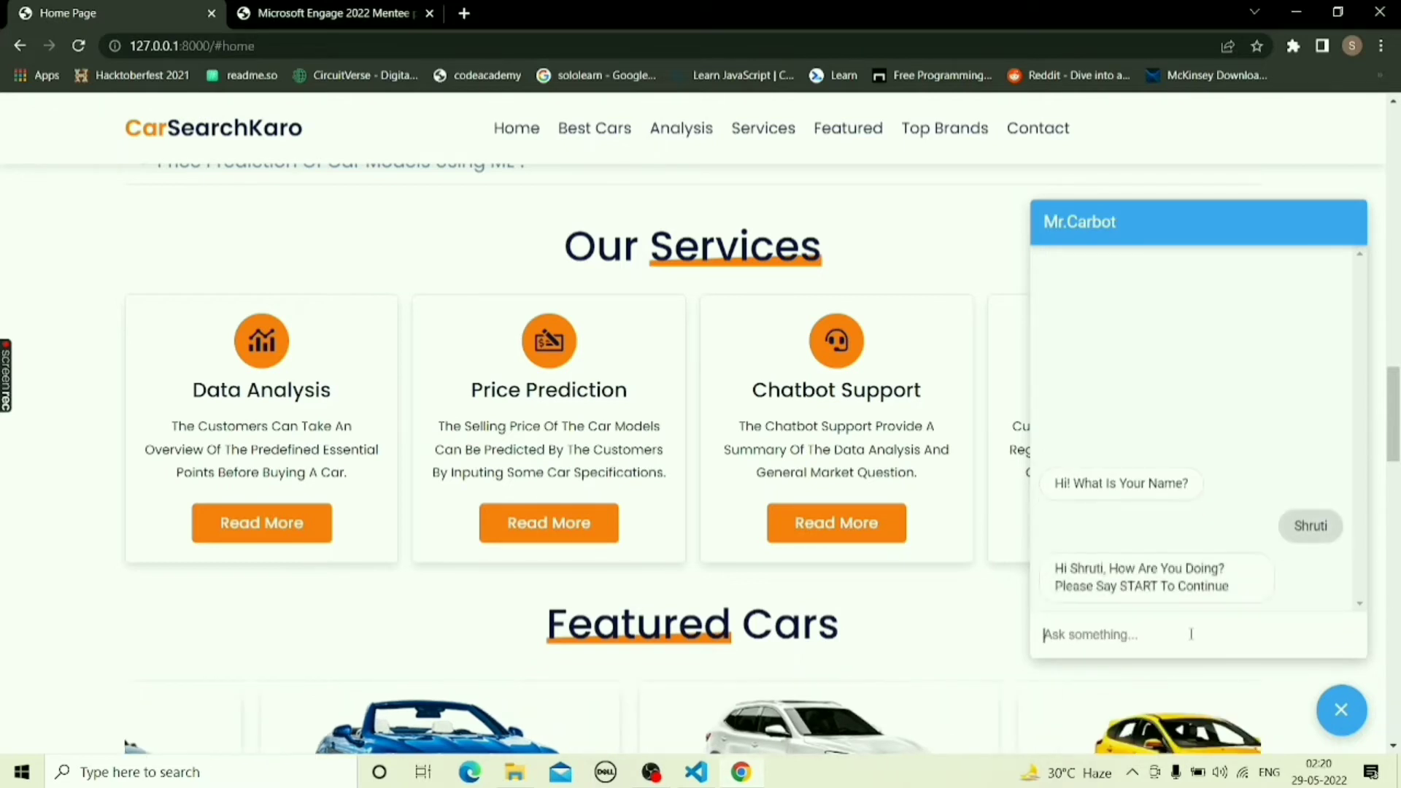
text(start)
key(Return)
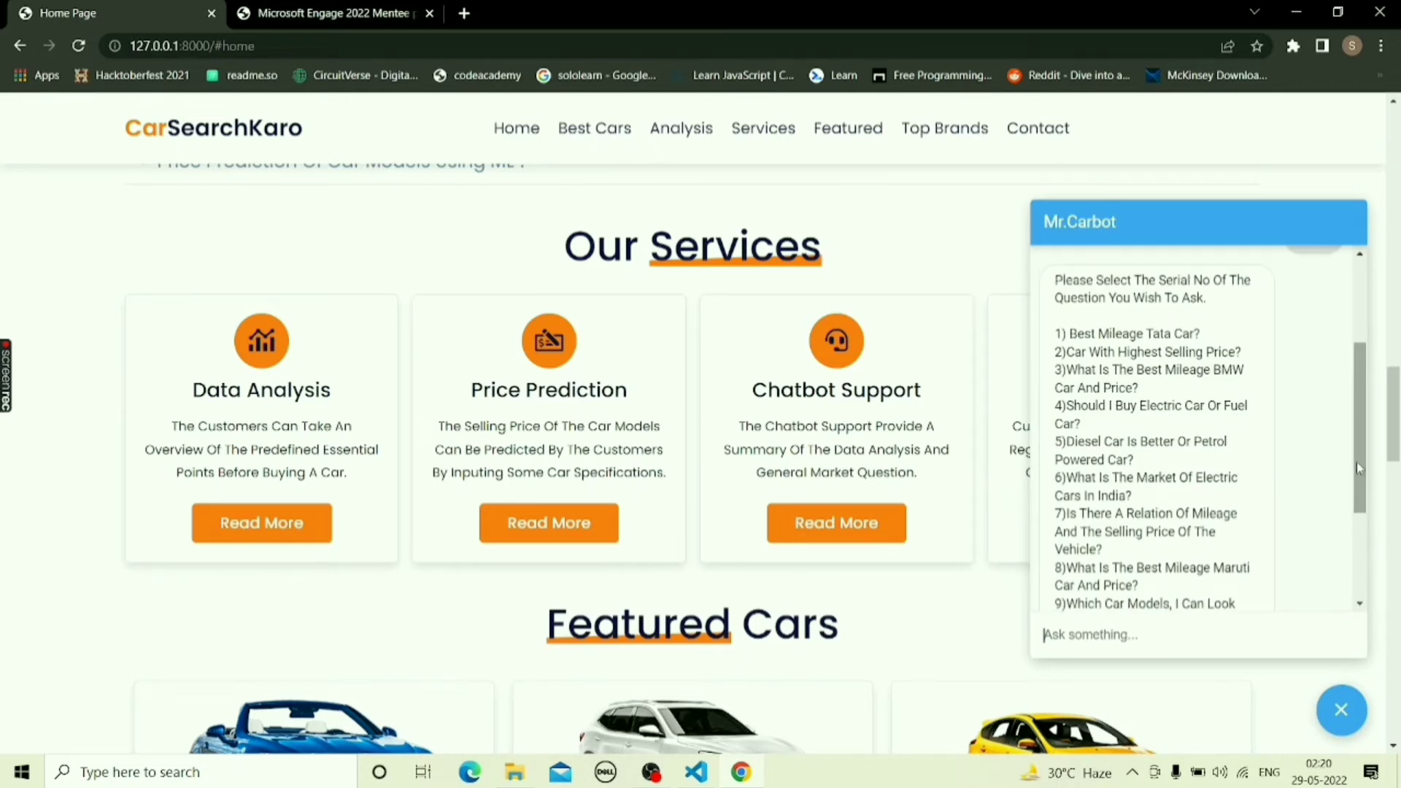
Ask question 2 (Volvo XC90 T8 highest-priced), answer 'no', close the chat, and show Featured Cars
text(2)
key(Return)
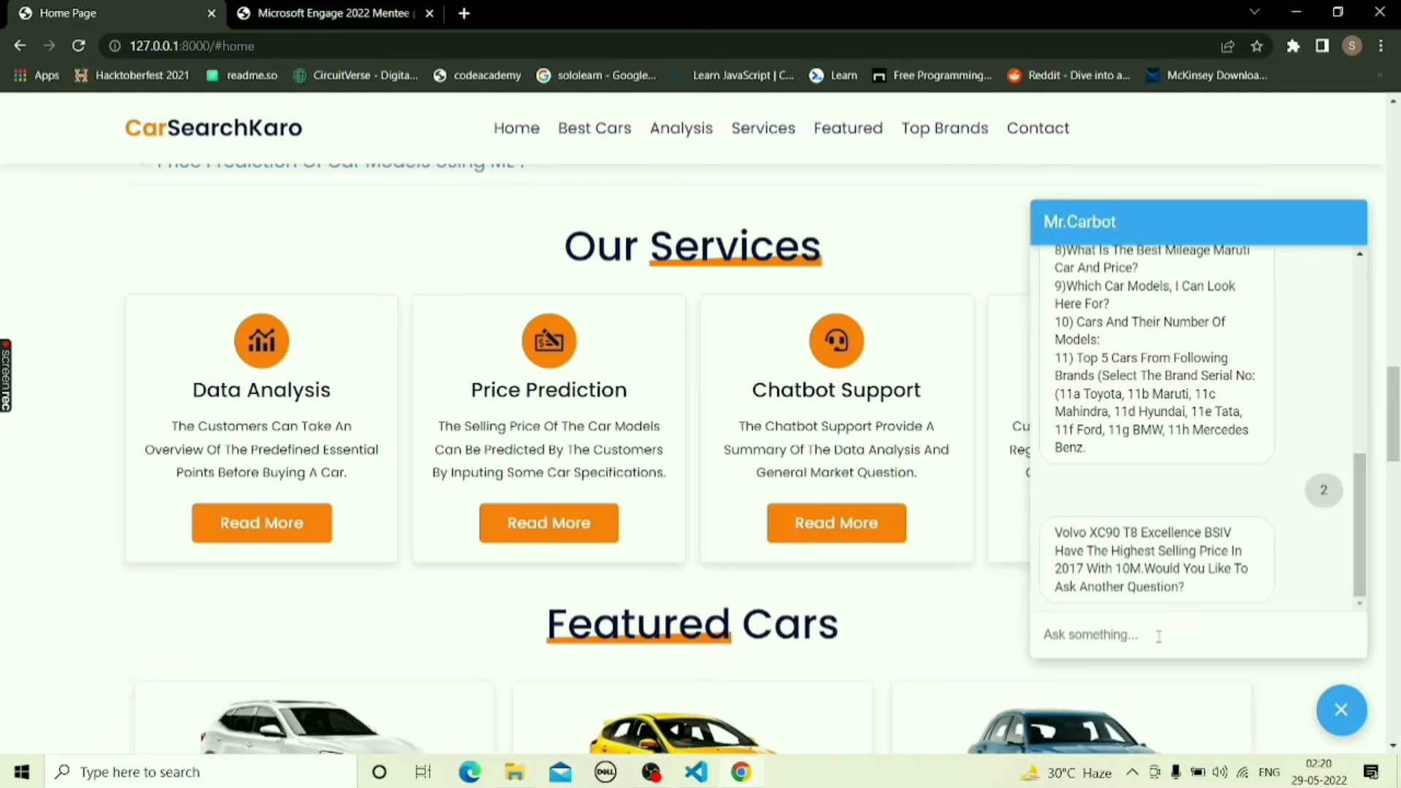
text(no)
key(Return)
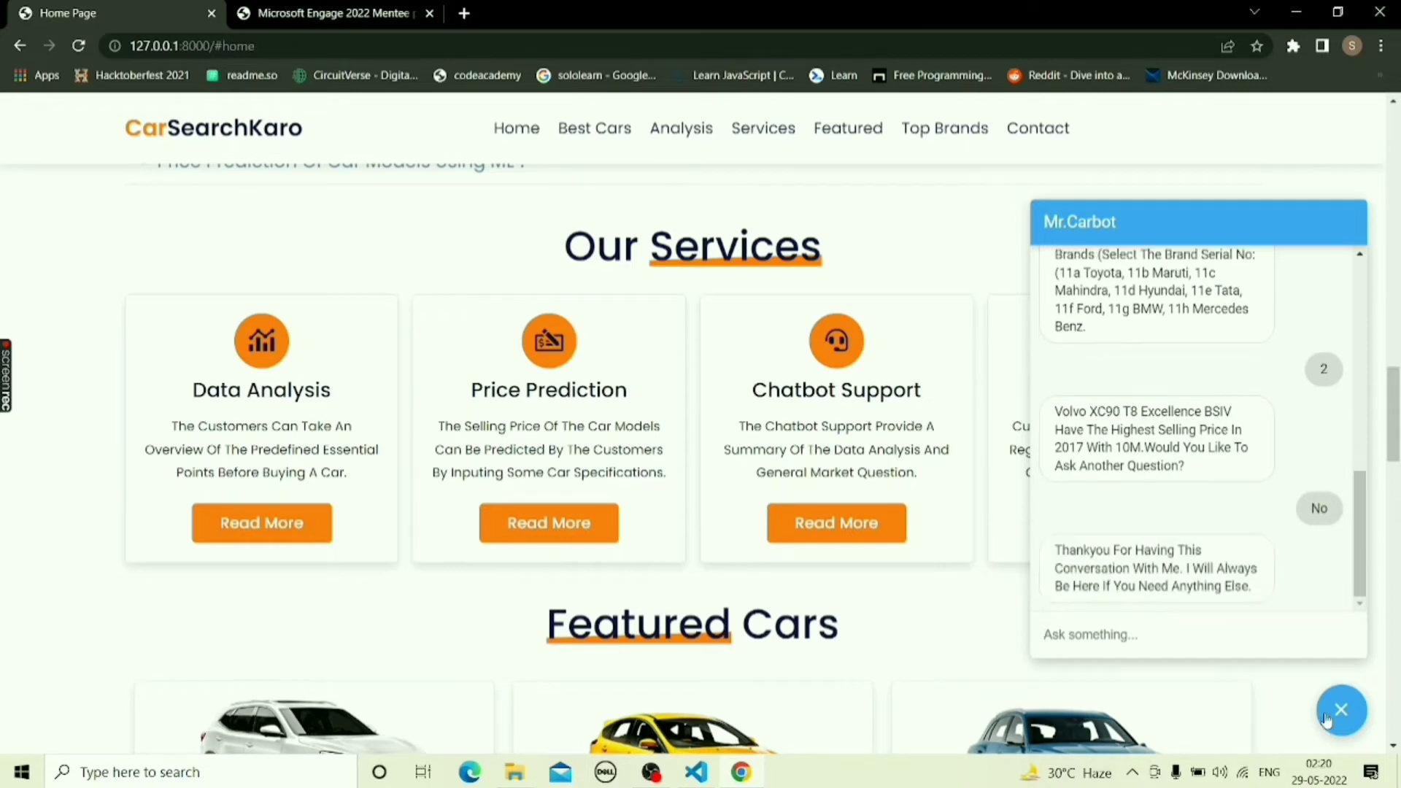
click(1338, 710)
click(848, 128)
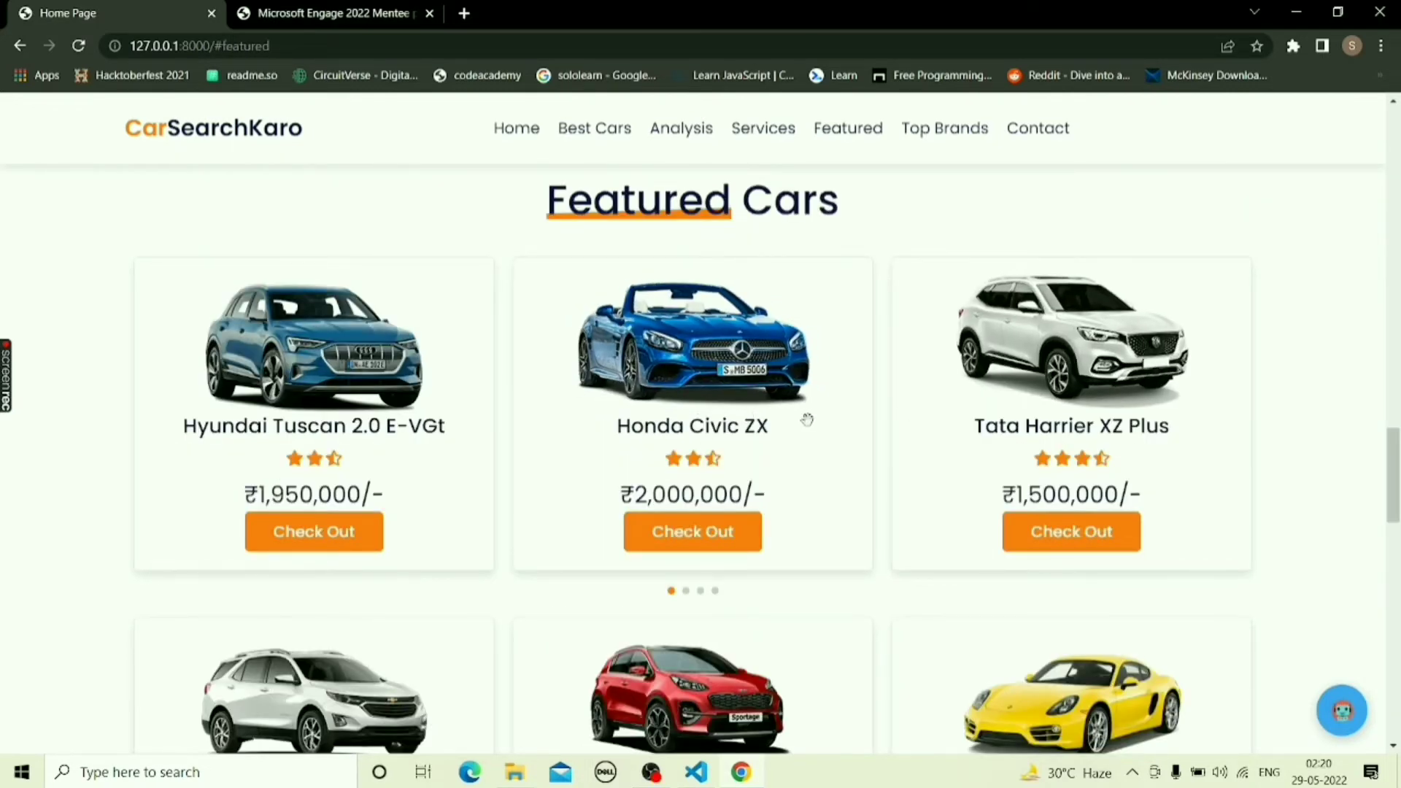
Swipe the Featured Cars carousel forward twice and scroll down to Get In Touch
drag(806, 417, 346, 460)
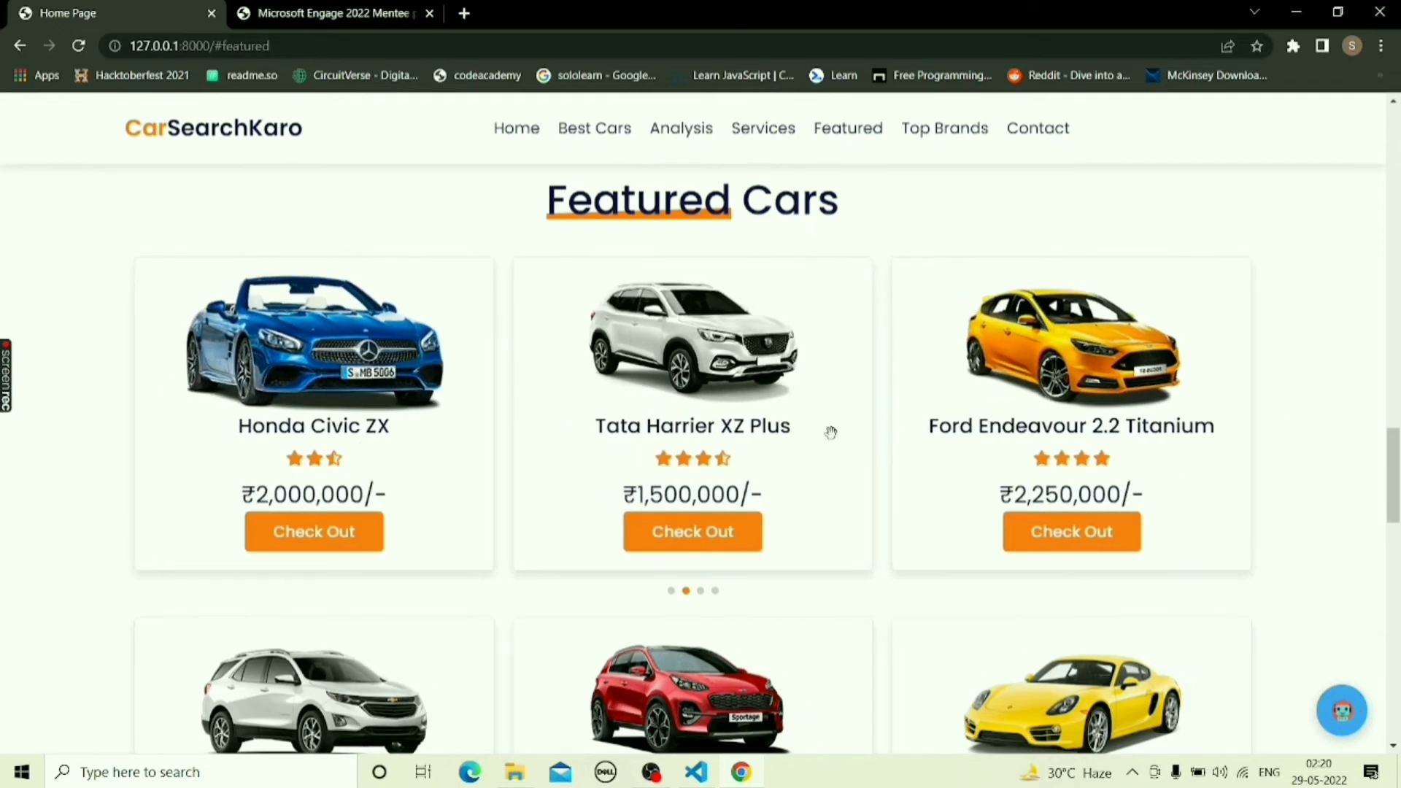
drag(829, 435, 472, 475)
drag(1394, 478, 1393, 590)
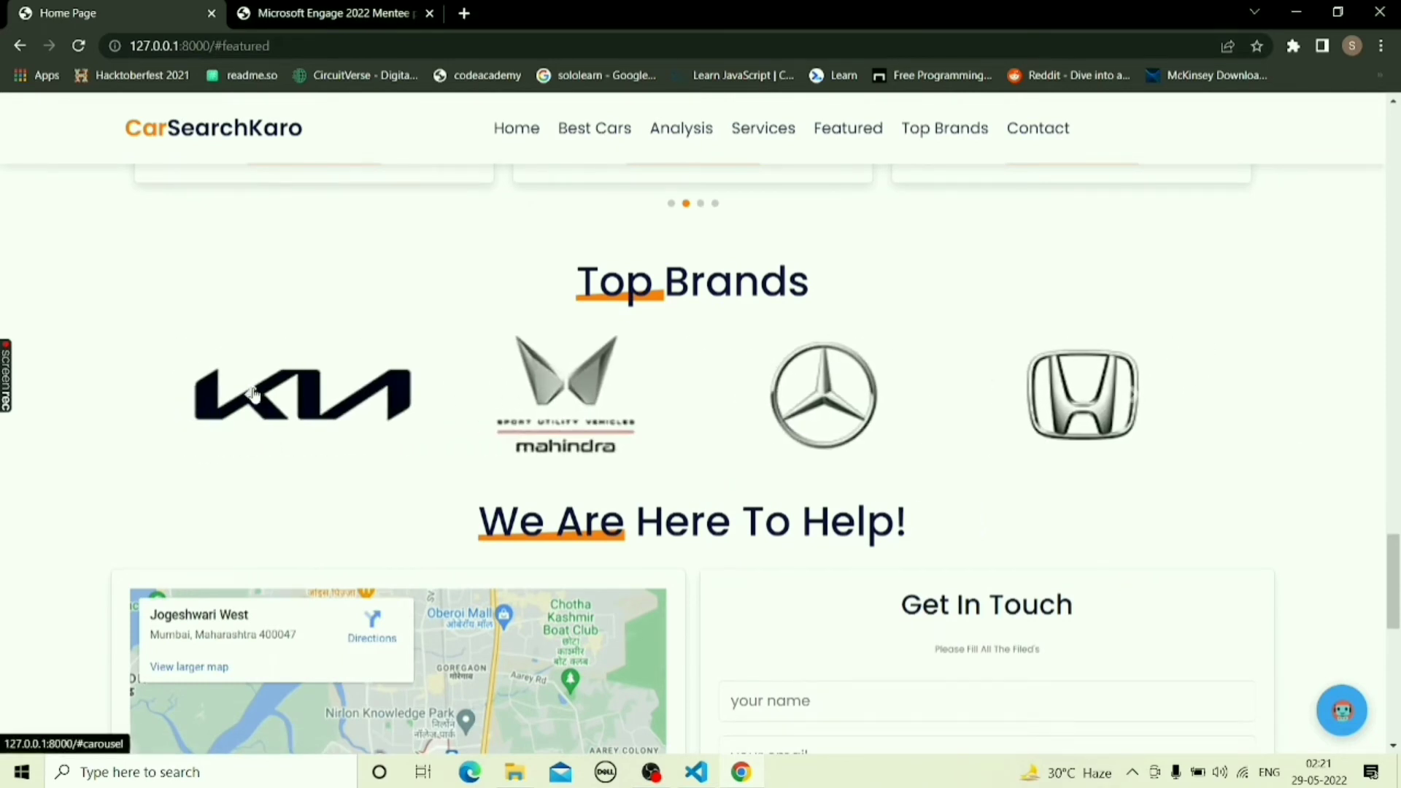
scroll(253, 394, down, 4)
Send a contact message with your name, a saved e-mail and subject, and the text 'tost'
click(810, 373)
text($)
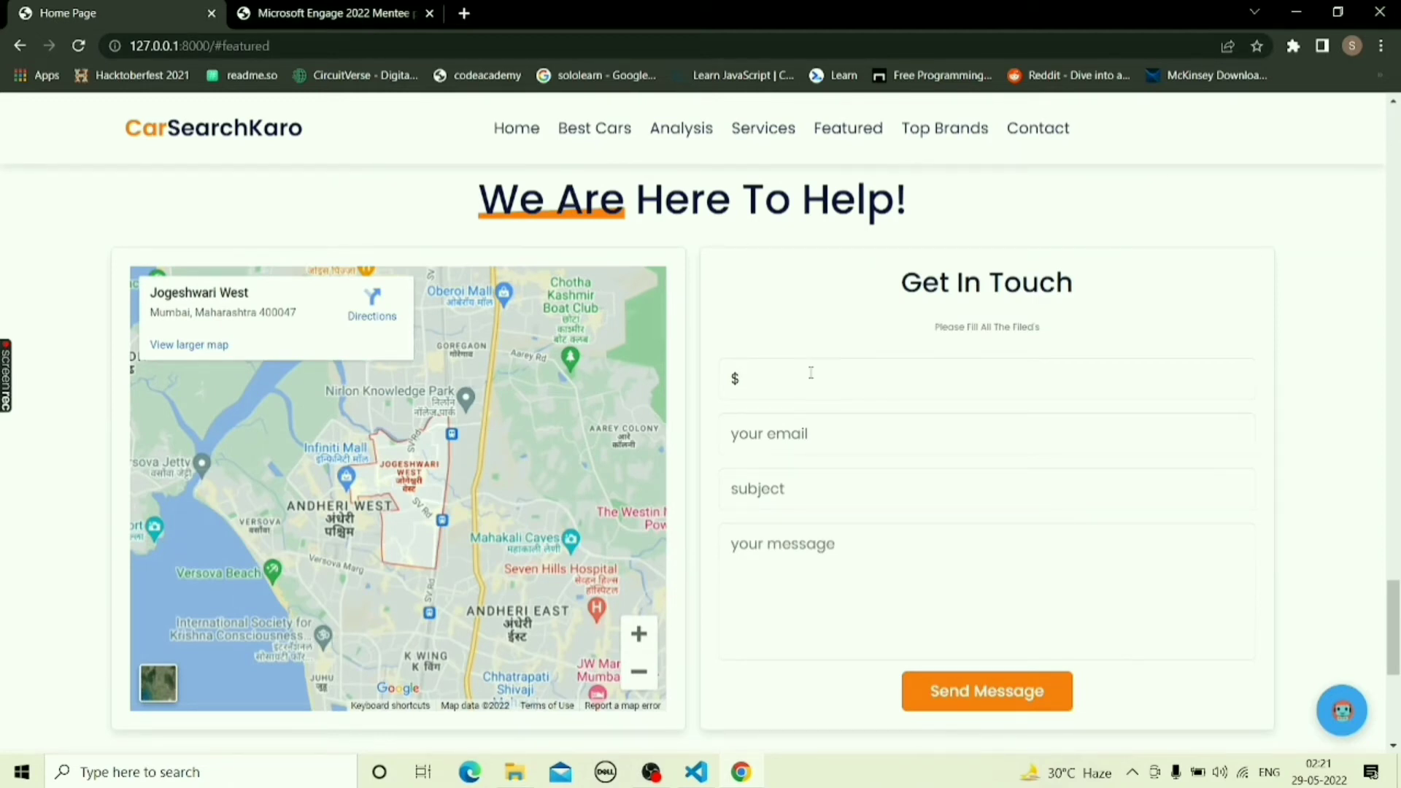
key(BackSpace)
text(shruti)
click(763, 433)
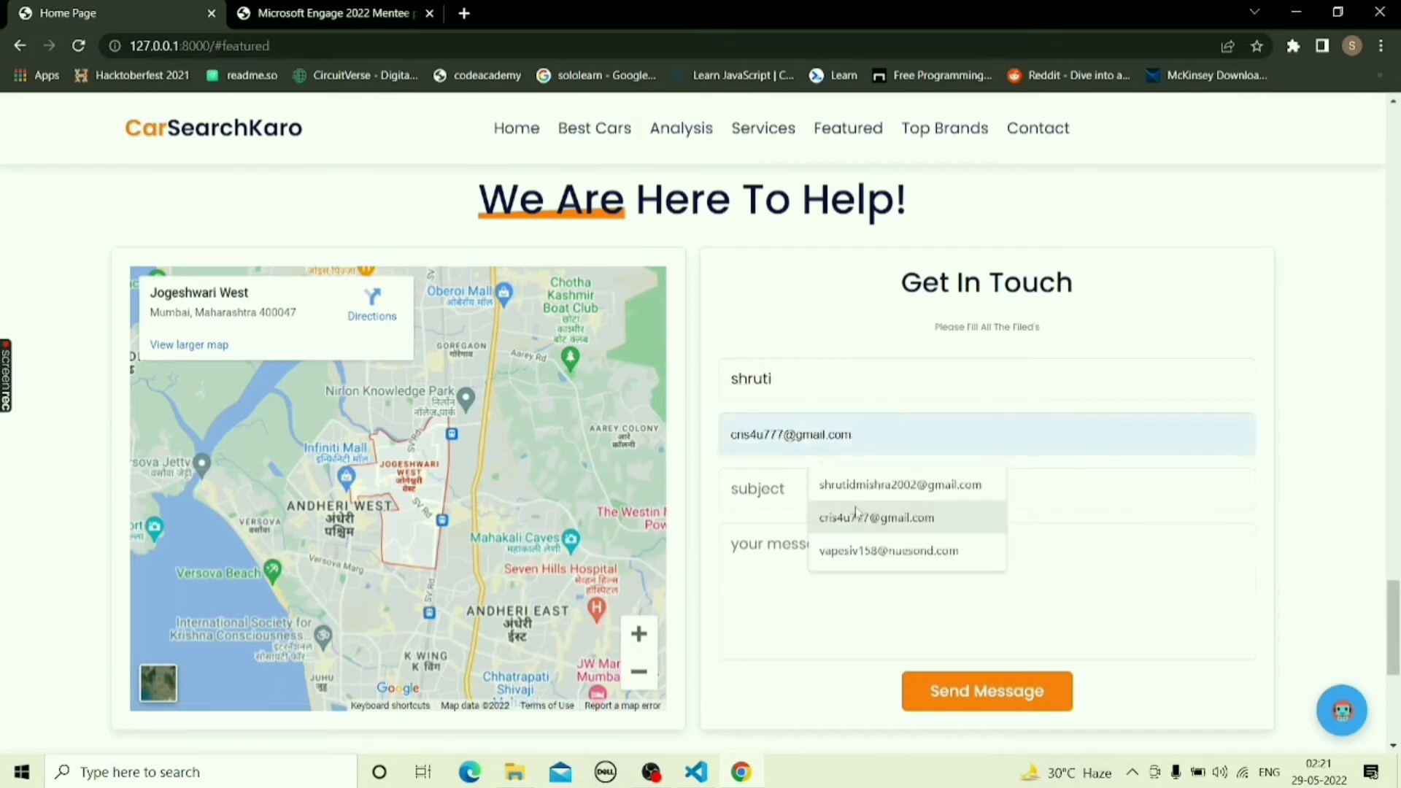
click(846, 485)
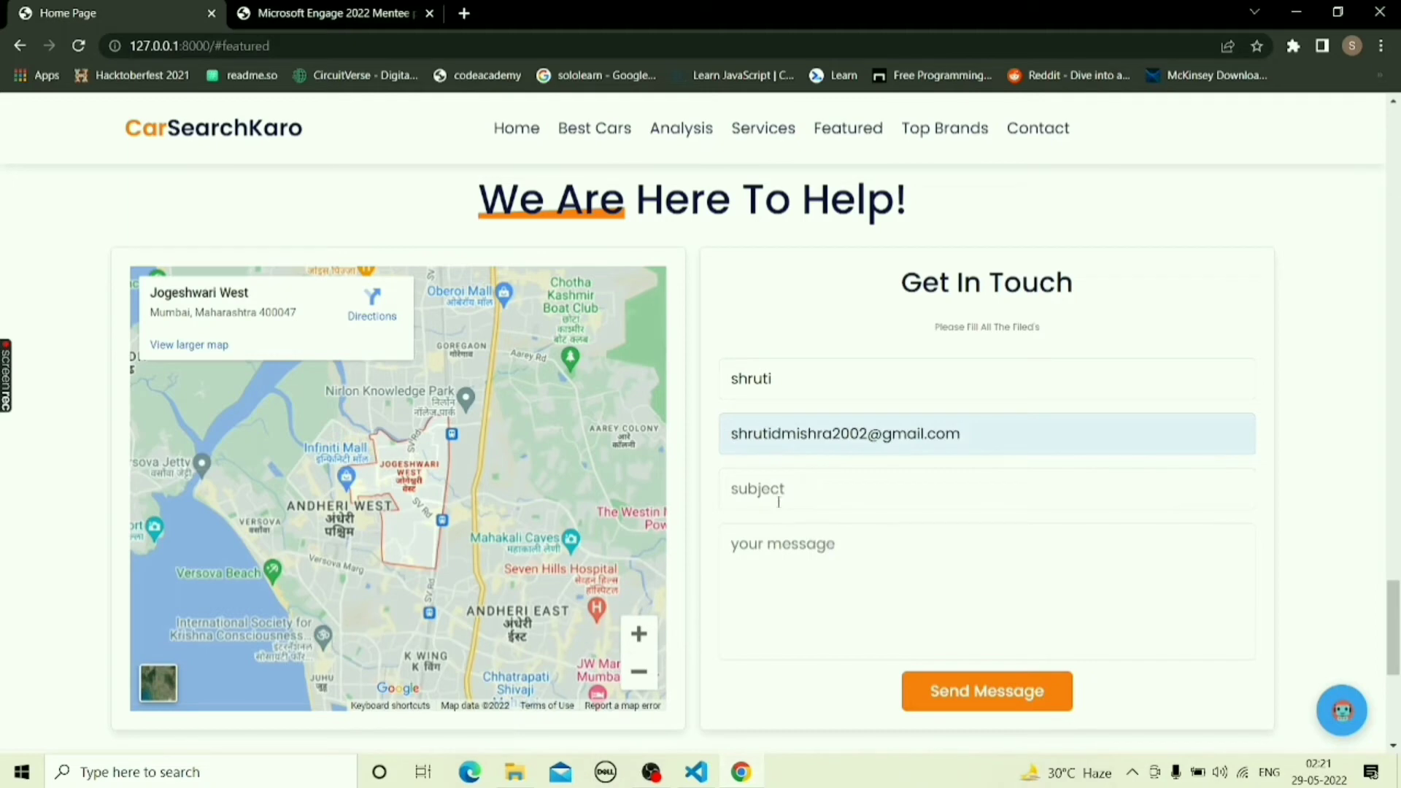
click(778, 501)
click(830, 543)
click(745, 604)
text(t)
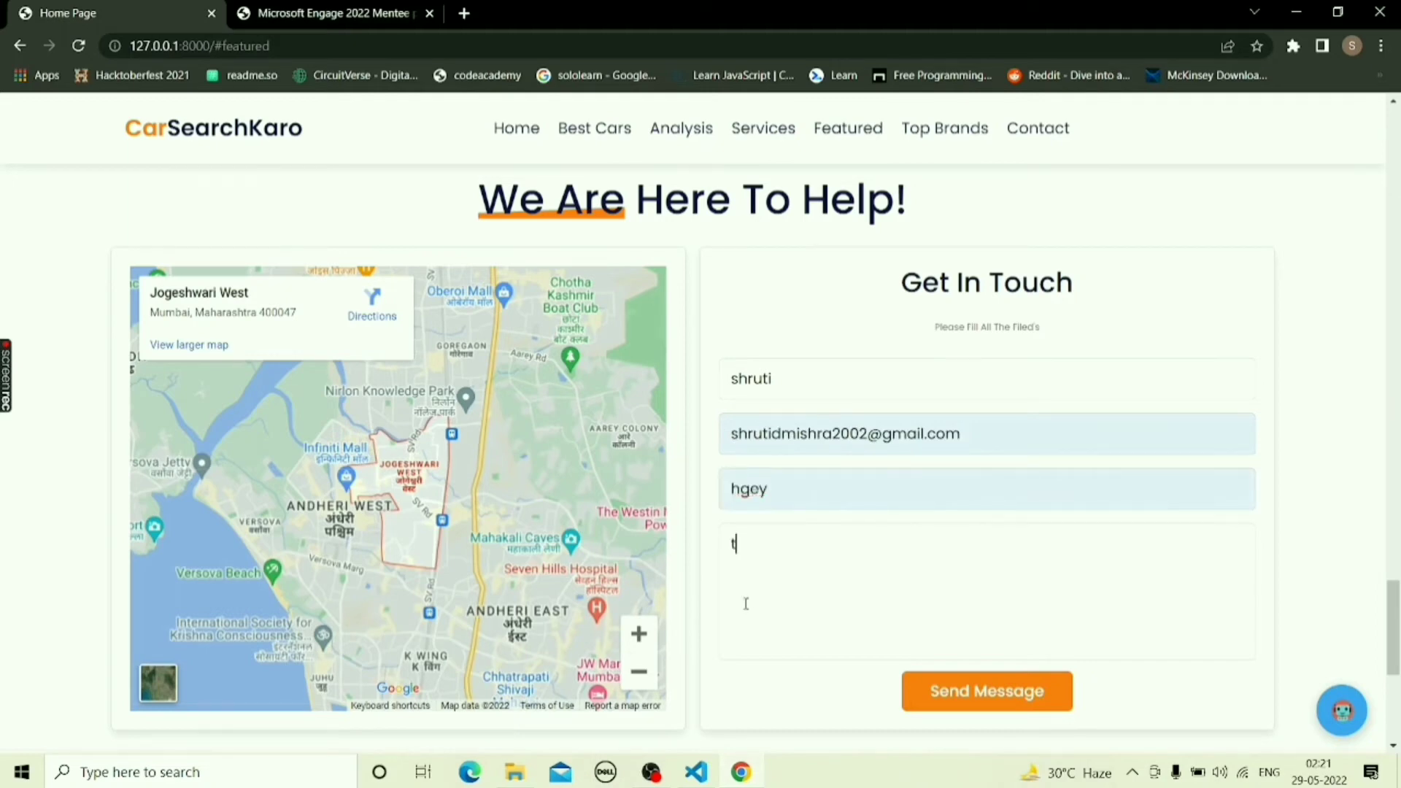
text(ost)
click(966, 691)
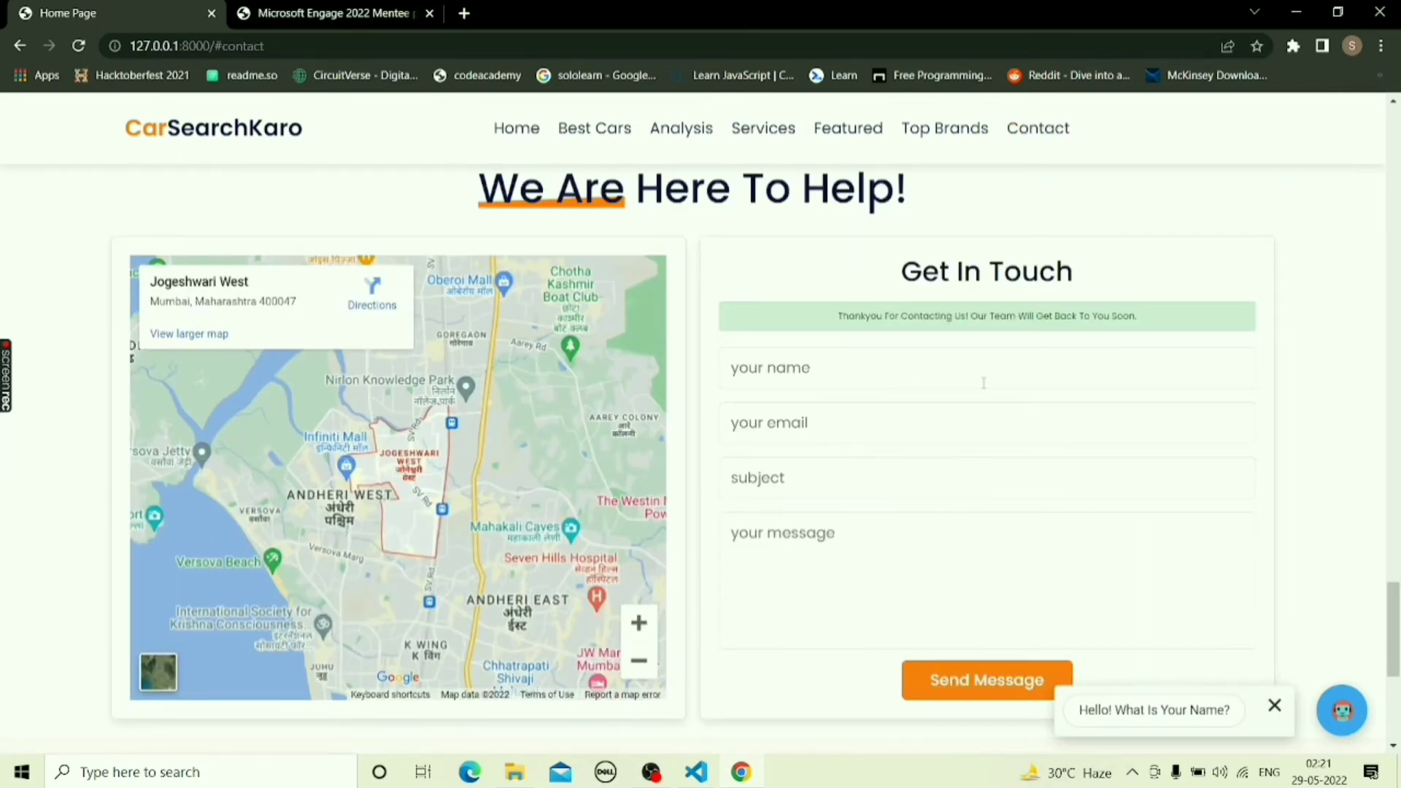
Enter the admin address 127.0.0.1:8000/admin in the address bar
click(346, 45)
text(127.0.0.1:8000/admin$)
key(BackSpace)
Load the Django admin page and log in with the saved username and account password
key(Return)
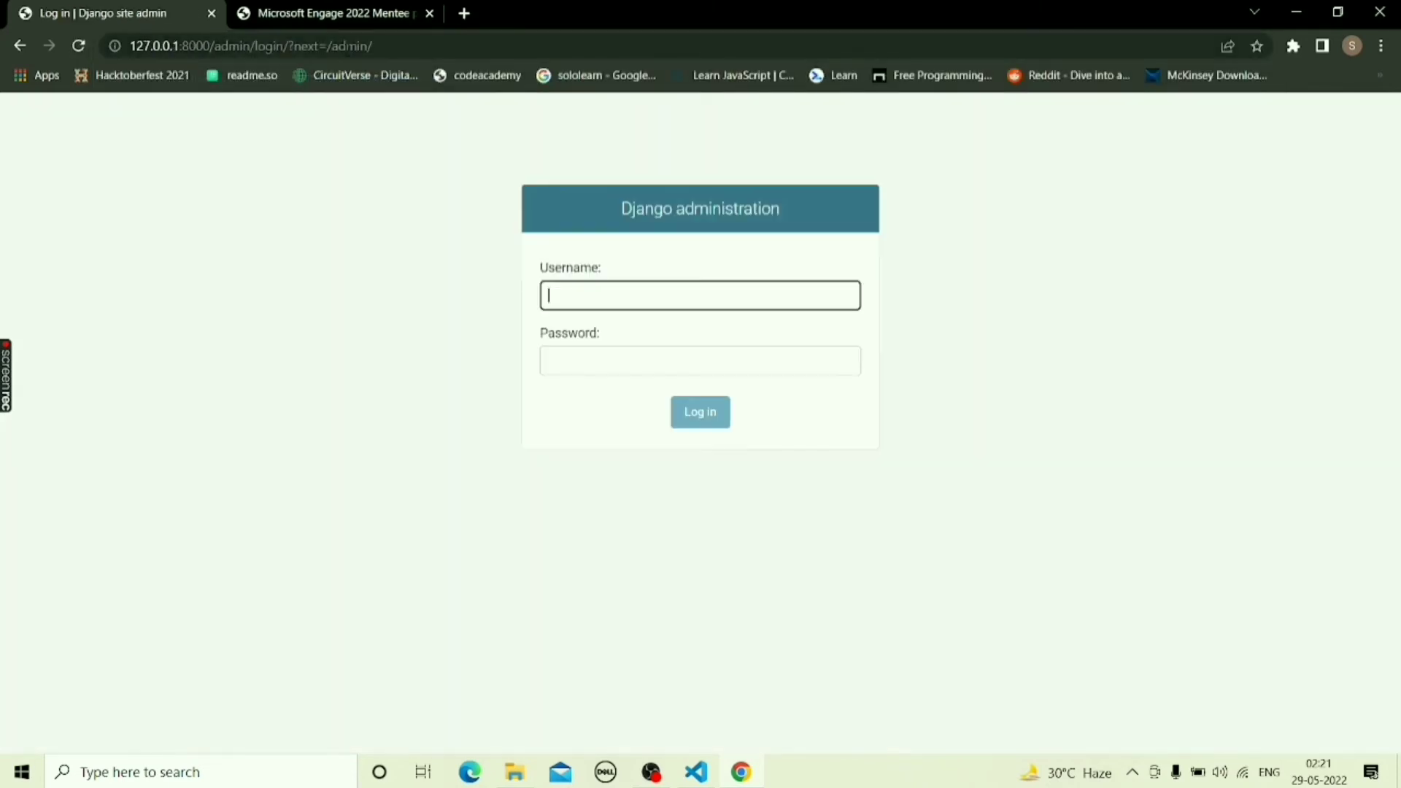
click(577, 296)
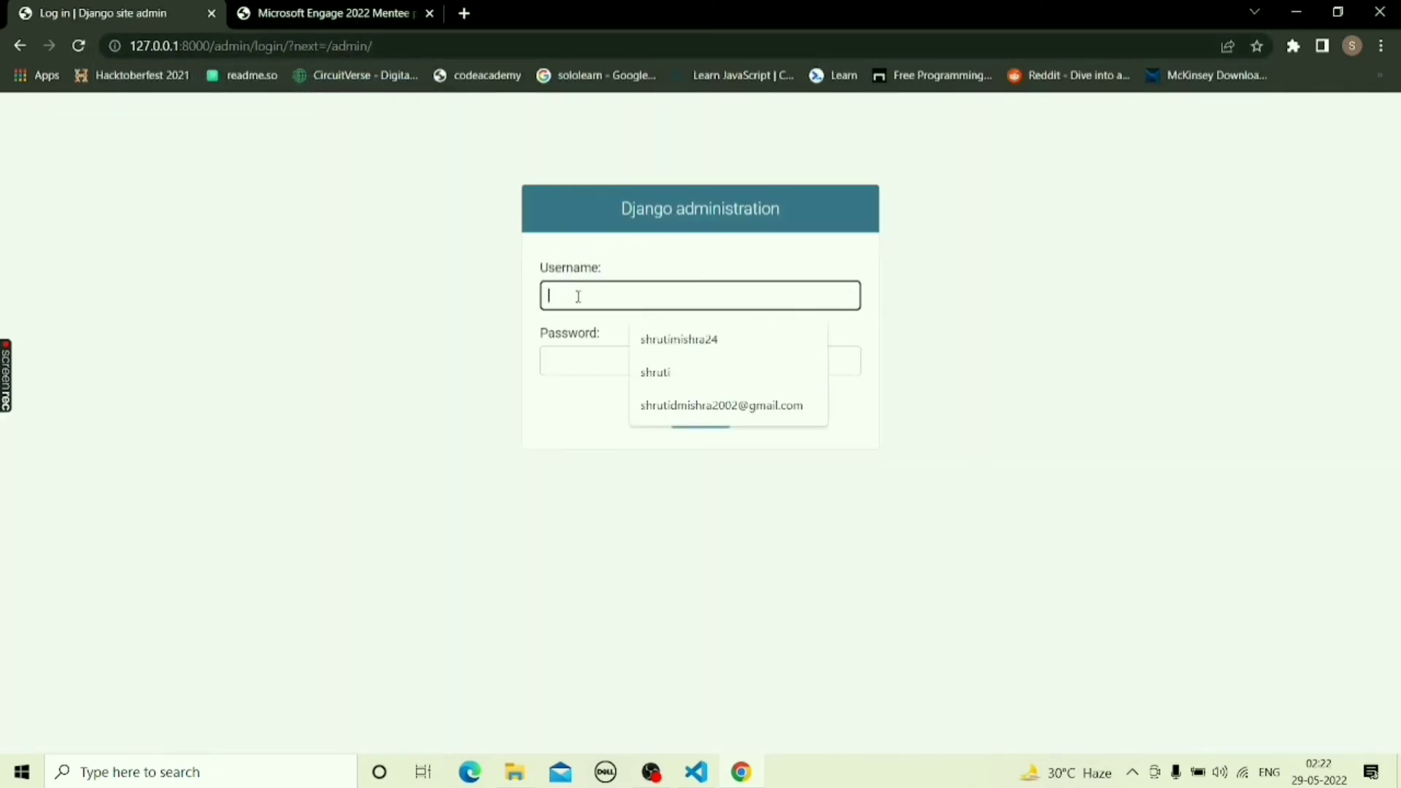
click(646, 372)
click(571, 362)
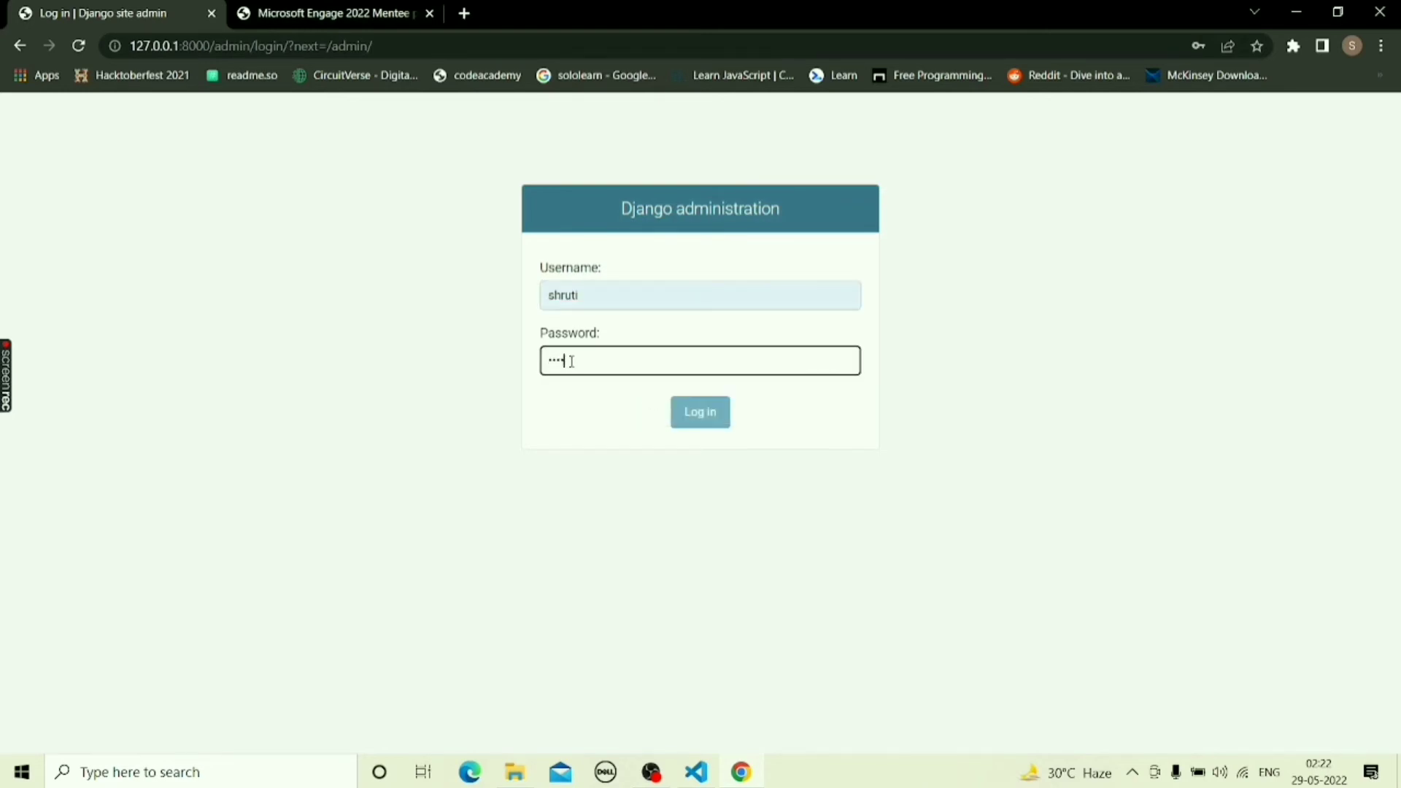
click(699, 412)
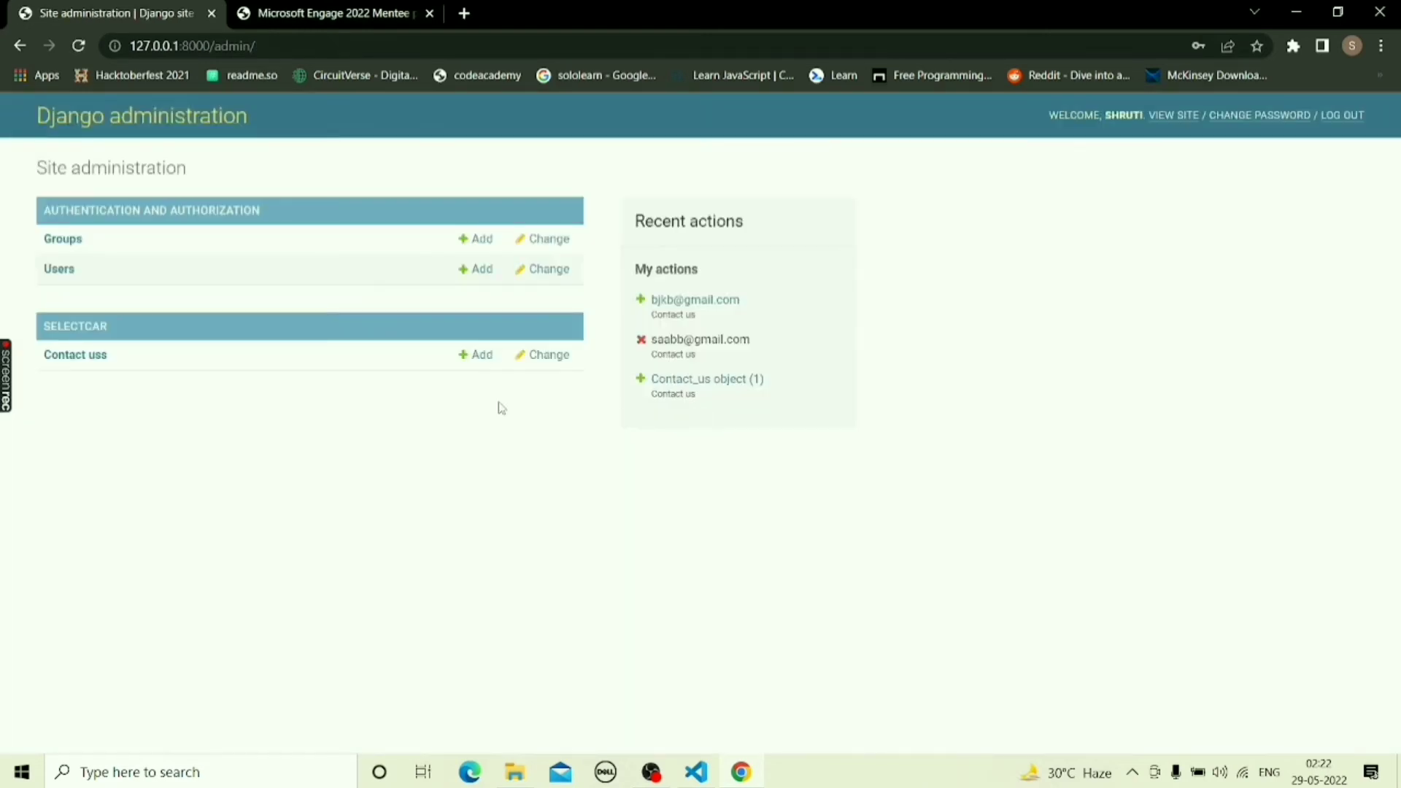
Dismiss Chrome's password prompts and open the Contact us list of 17 entries
click(852, 295)
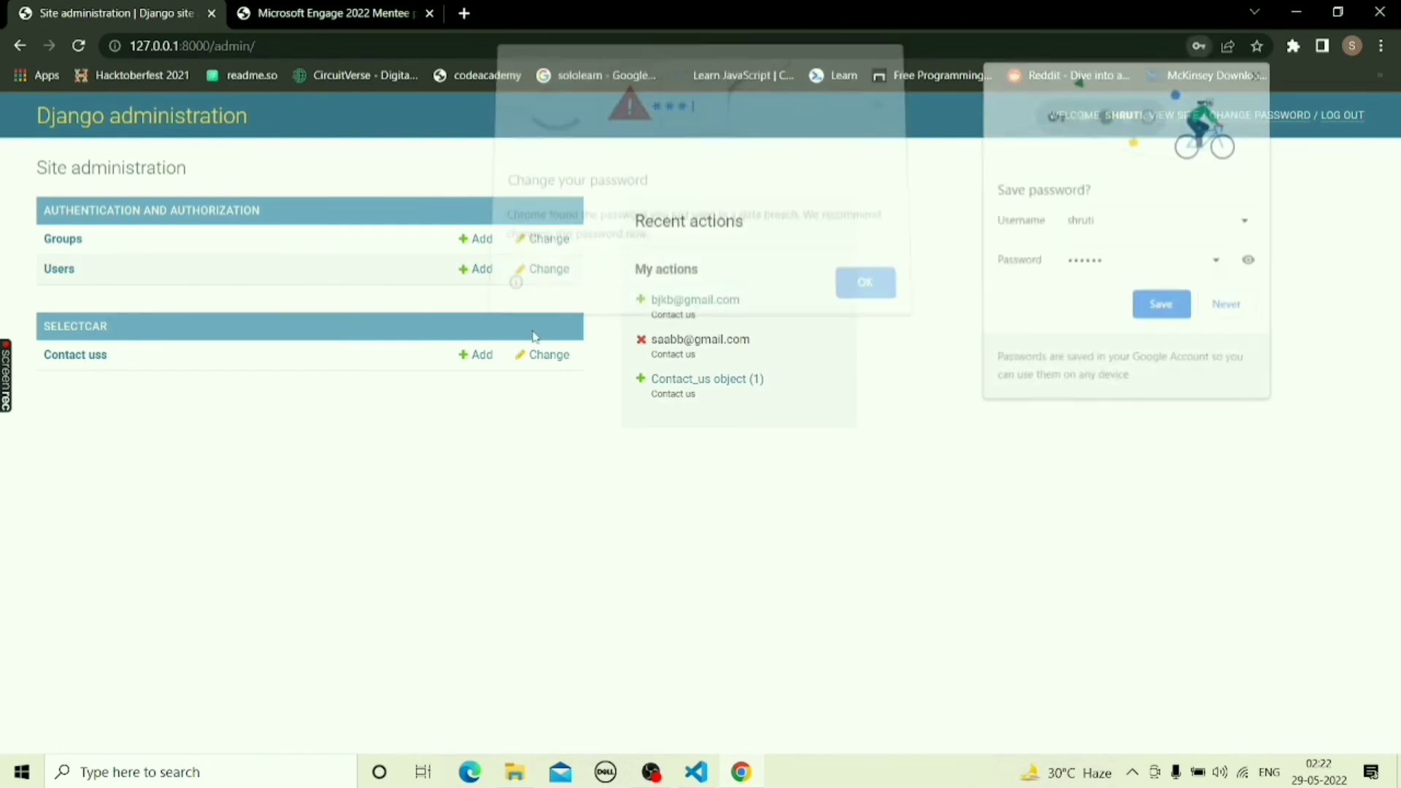
click(100, 357)
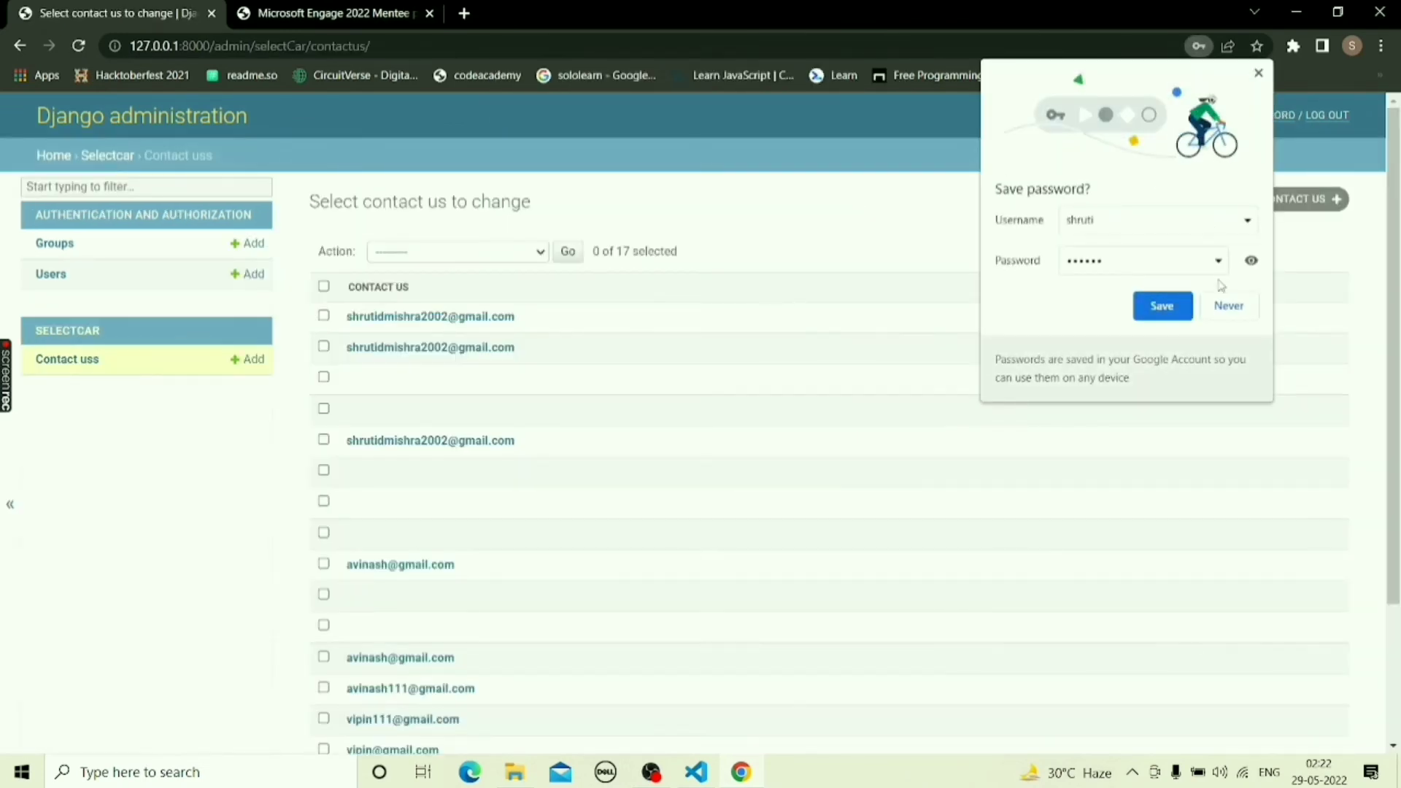
click(1228, 305)
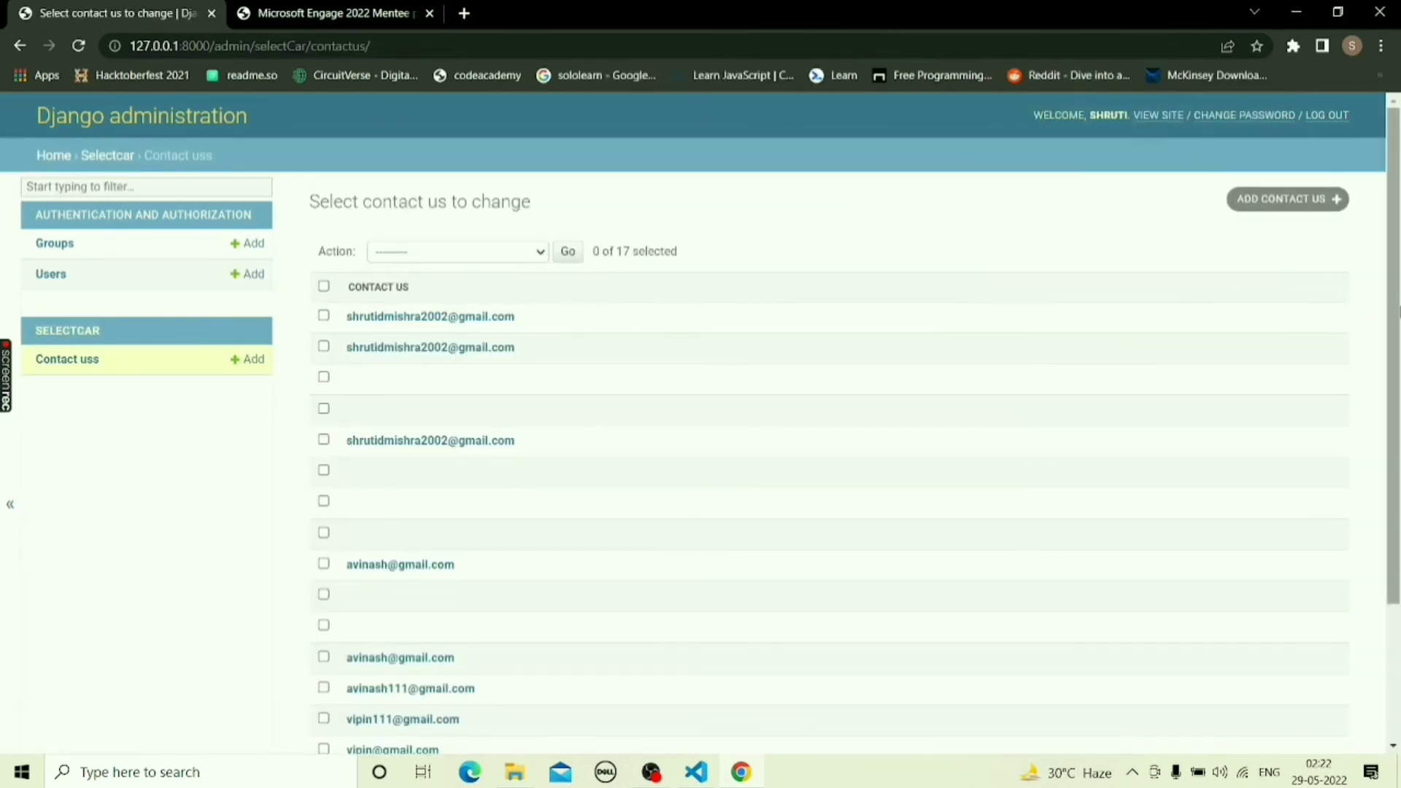
scroll(1392, 365, down, 3)
scroll(1392, 365, up, 3)
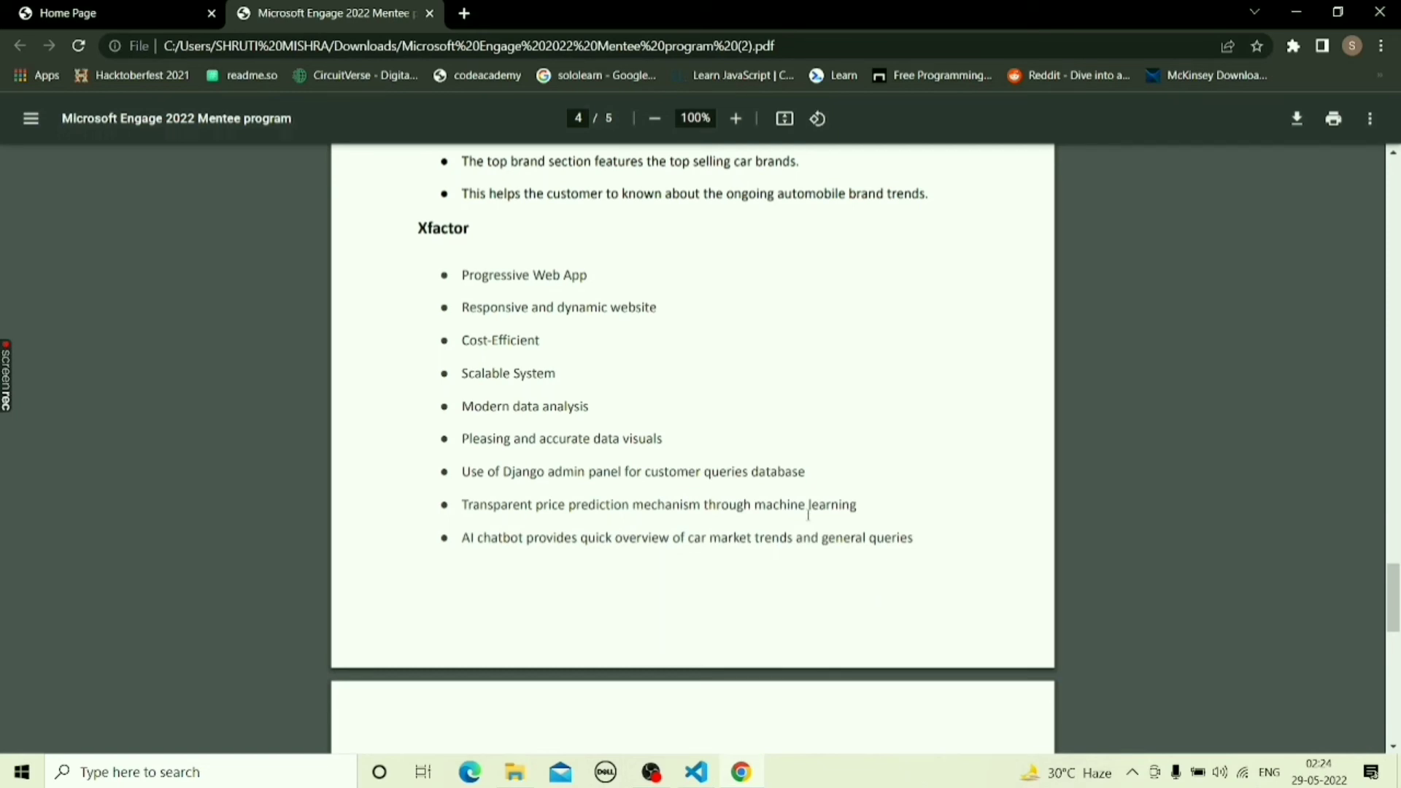
Scroll the project PDF down to the Xfactor and Tech stack pages, then back to page 1
scroll(808, 515, down, 7)
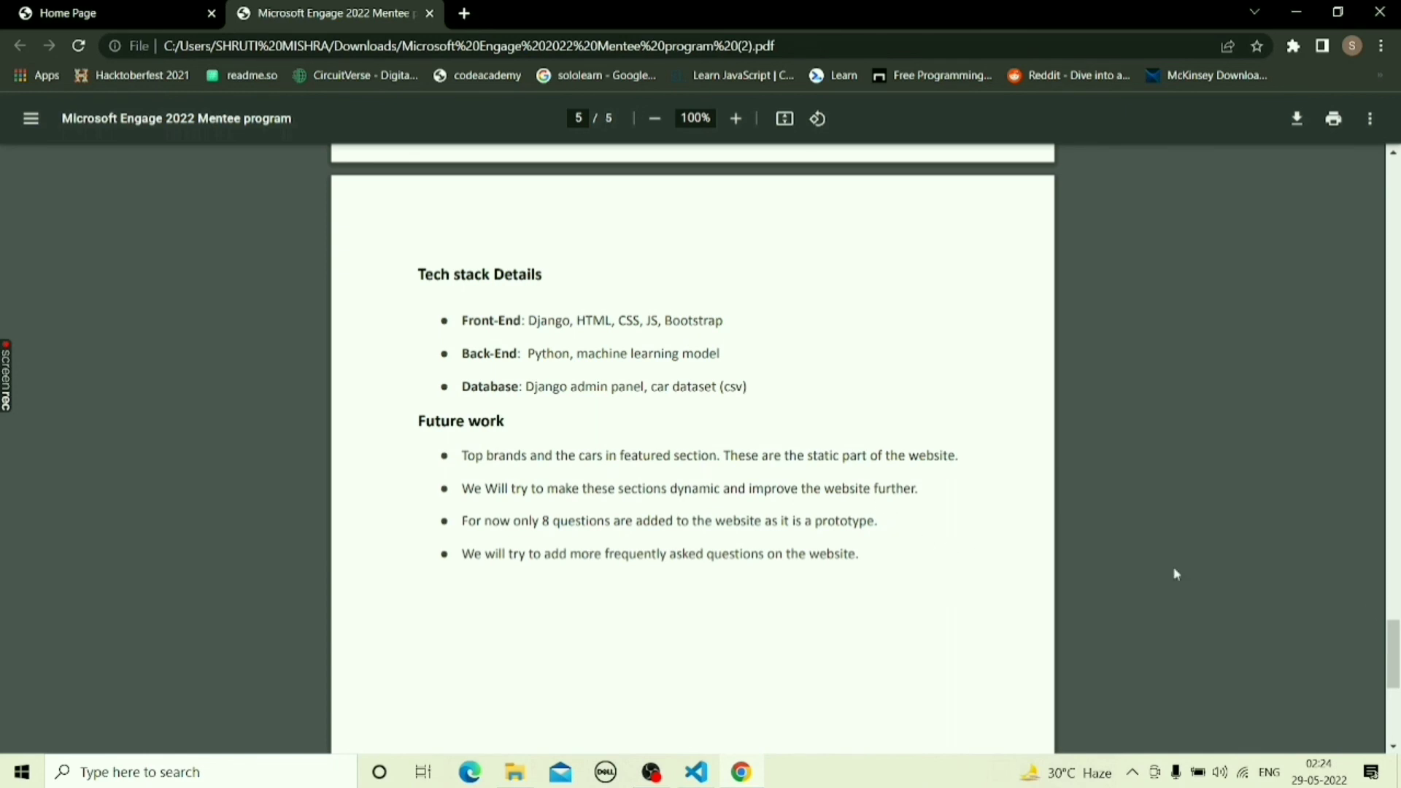
drag(1394, 655, 1393, 191)
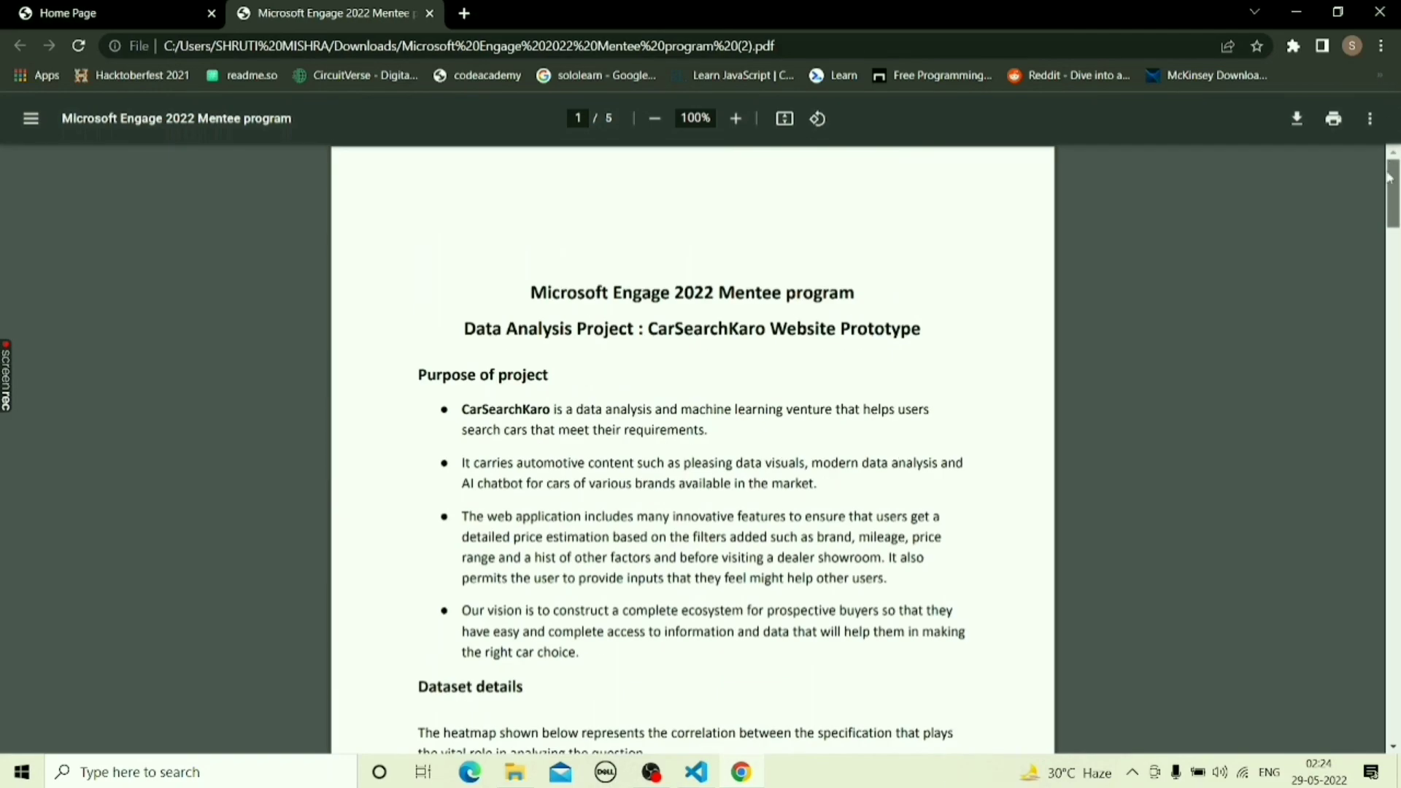